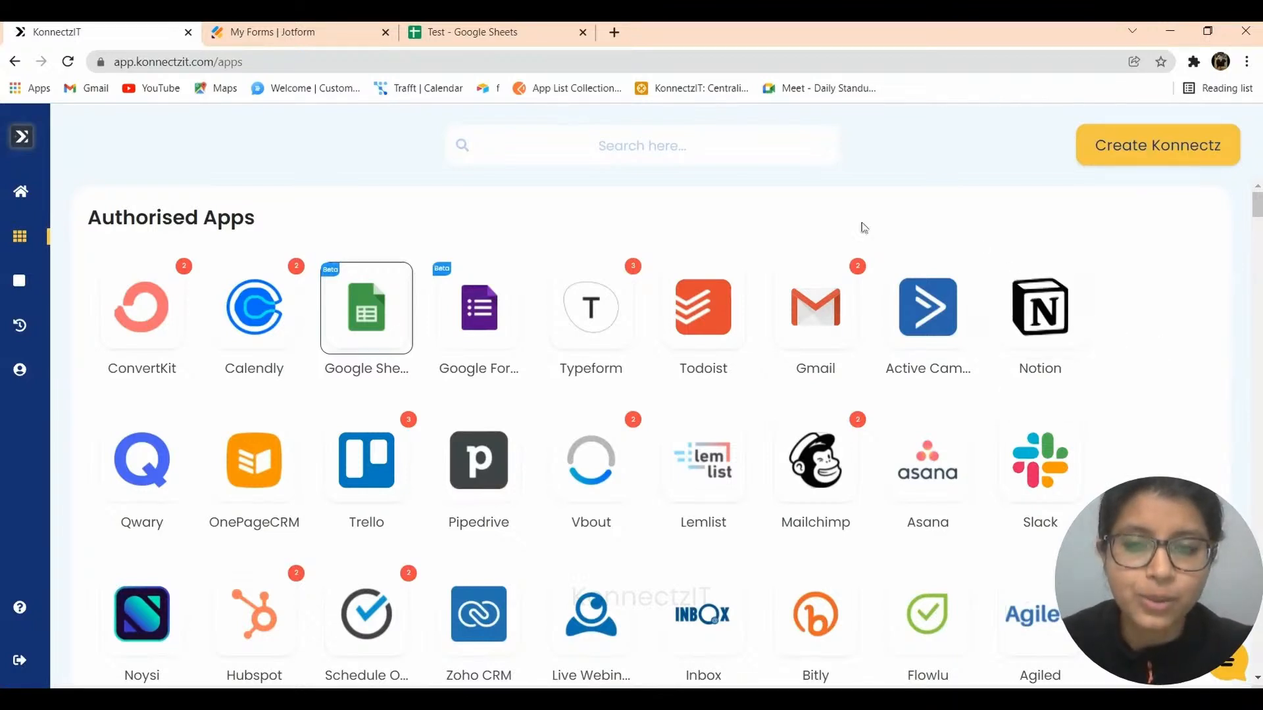
Switch to the Jotform My Forms page listing the Job Application Form.
left_click(288, 30)
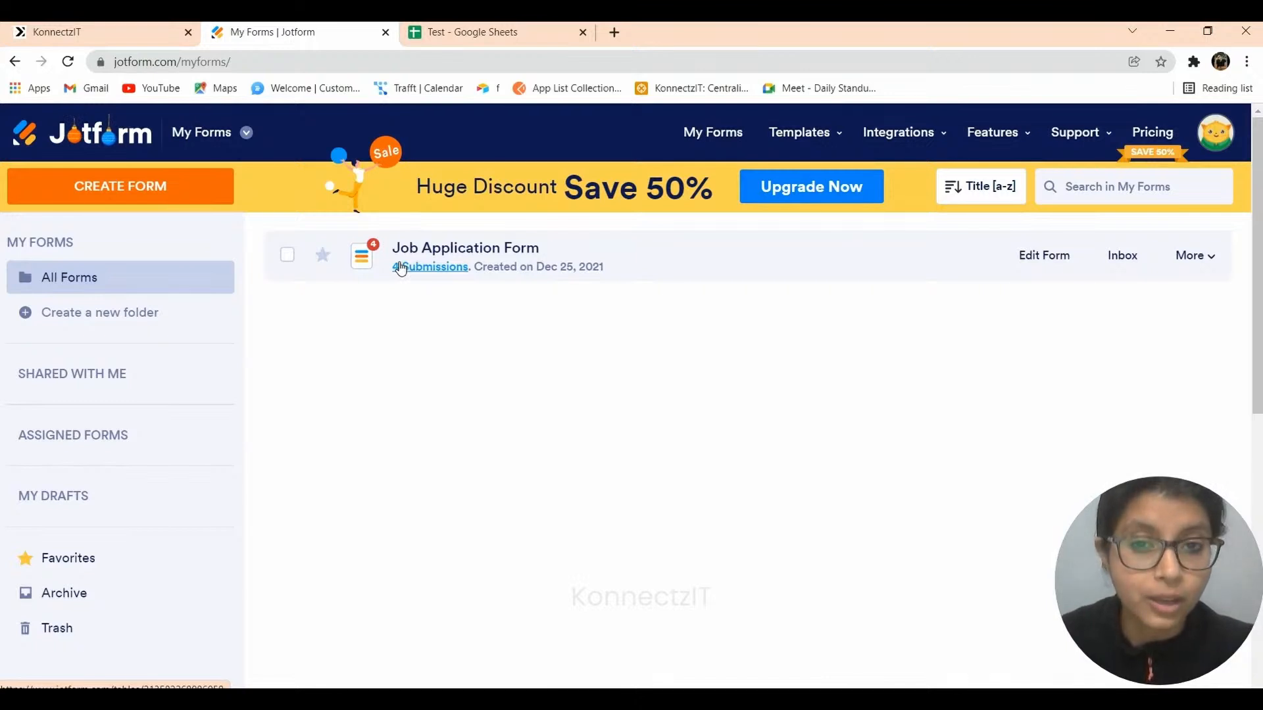
Check the Test spreadsheet's name, email and phone columns, then return to KonnectzIT Authorised Apps.
left_click(508, 32)
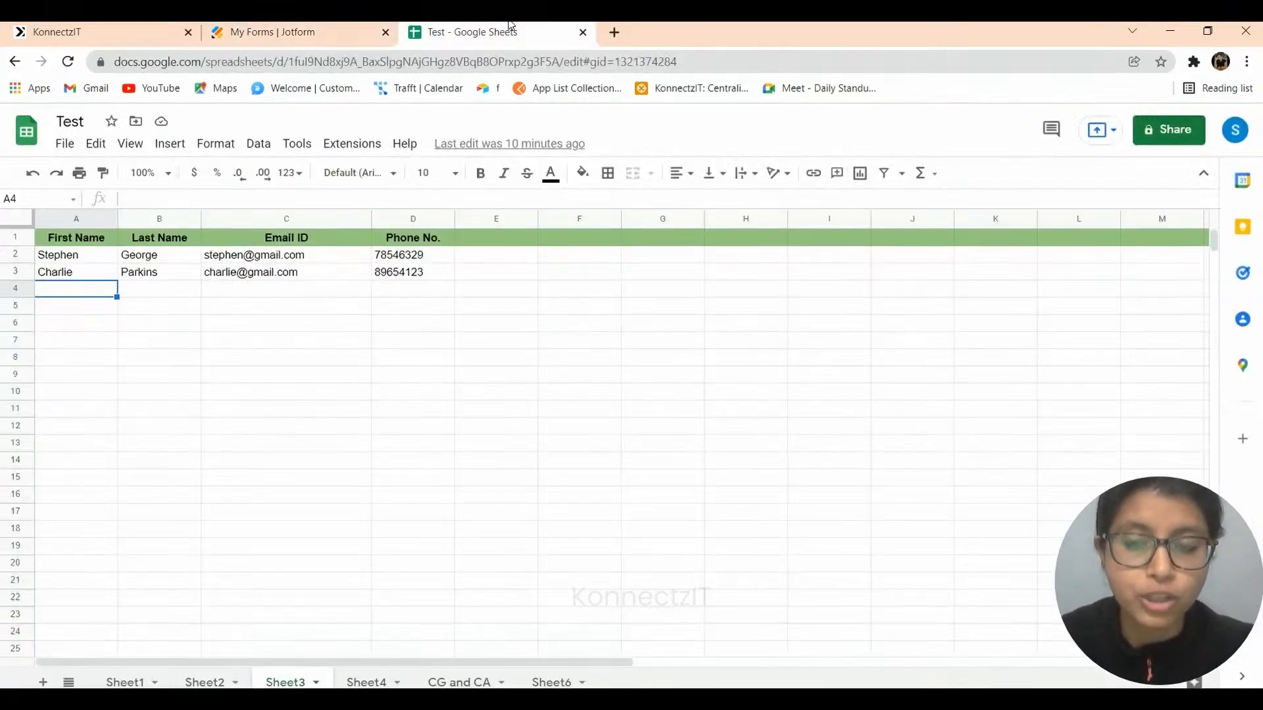
left_click(100, 26)
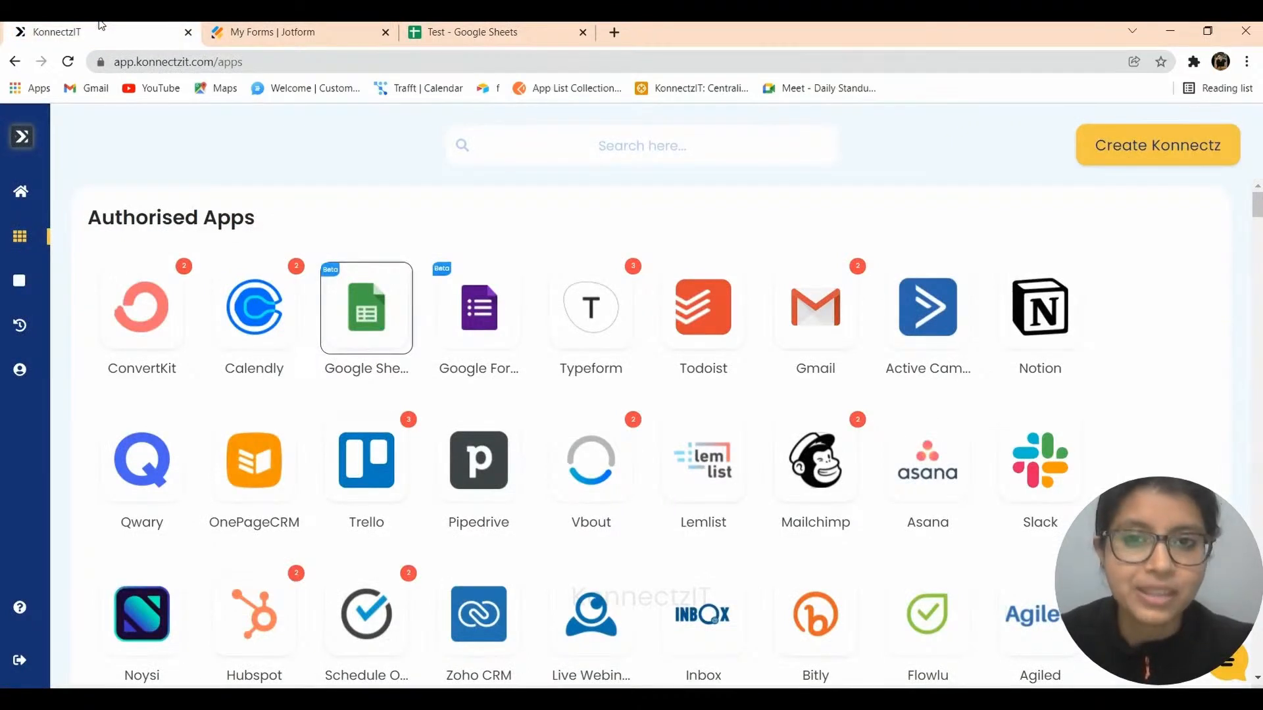
Add another Google account to the Google Sheets app and grant KonnectzIT access.
left_click(365, 322)
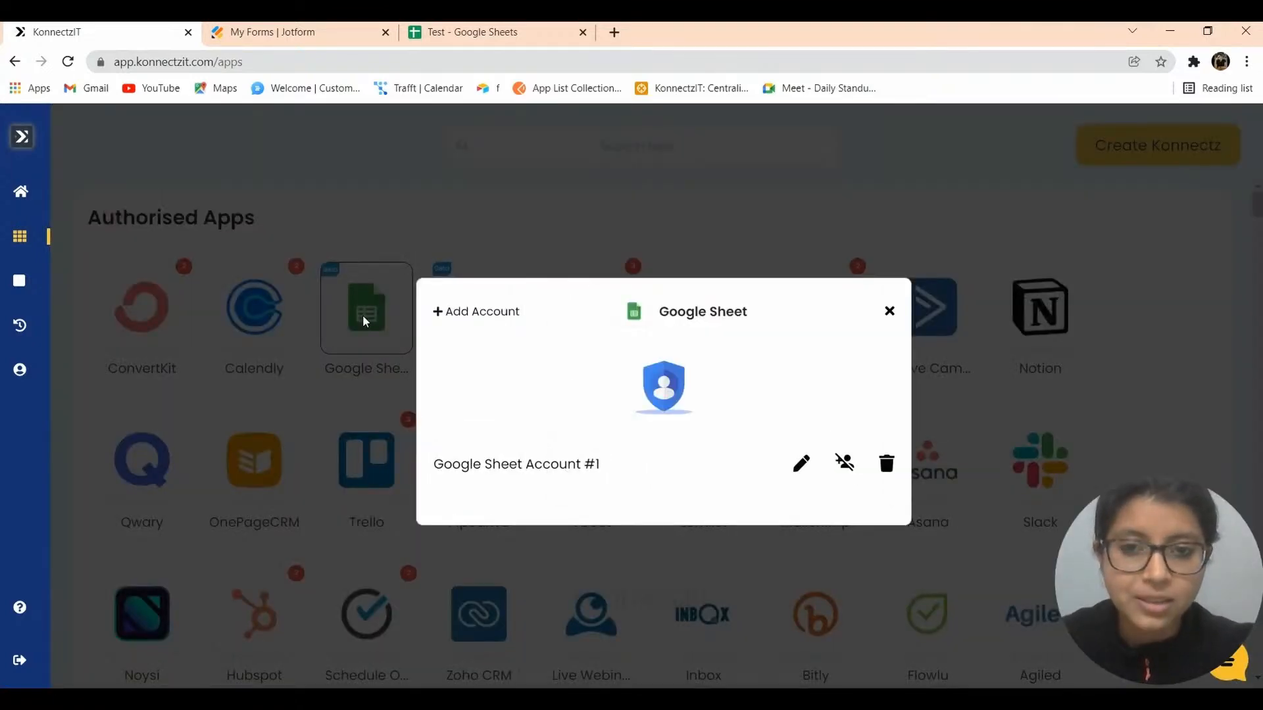
left_click(469, 316)
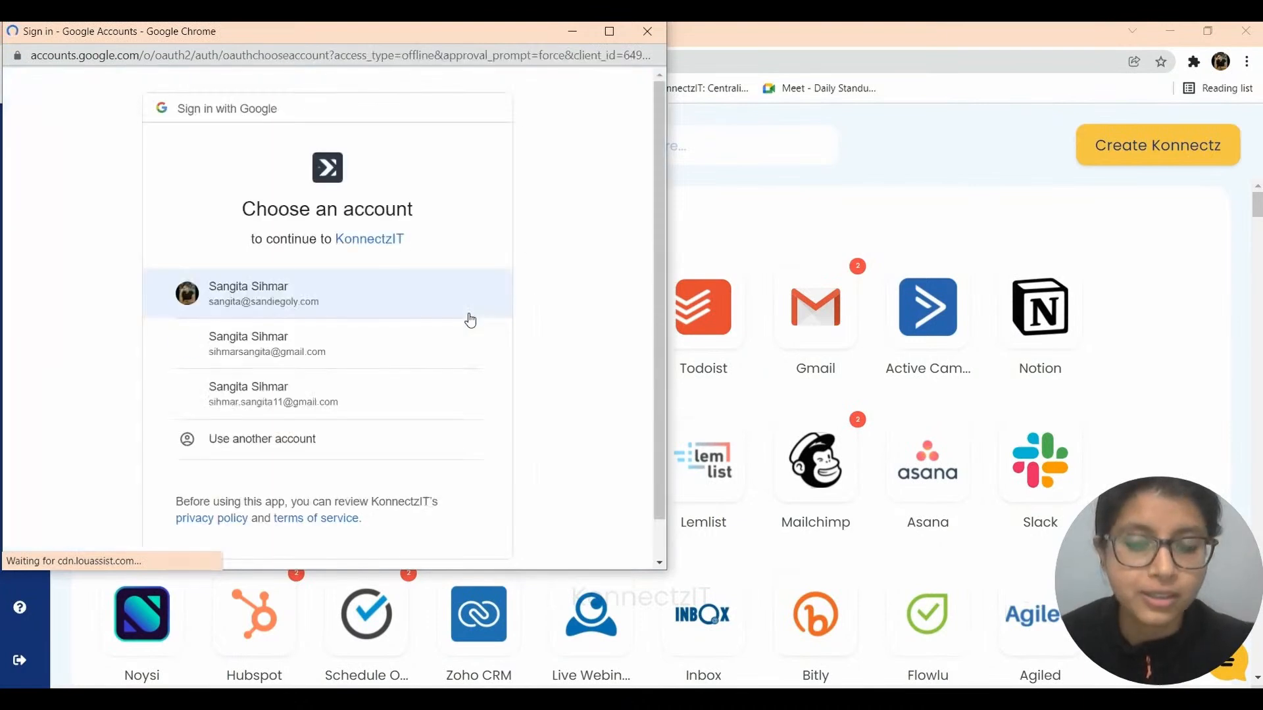
left_click(256, 356)
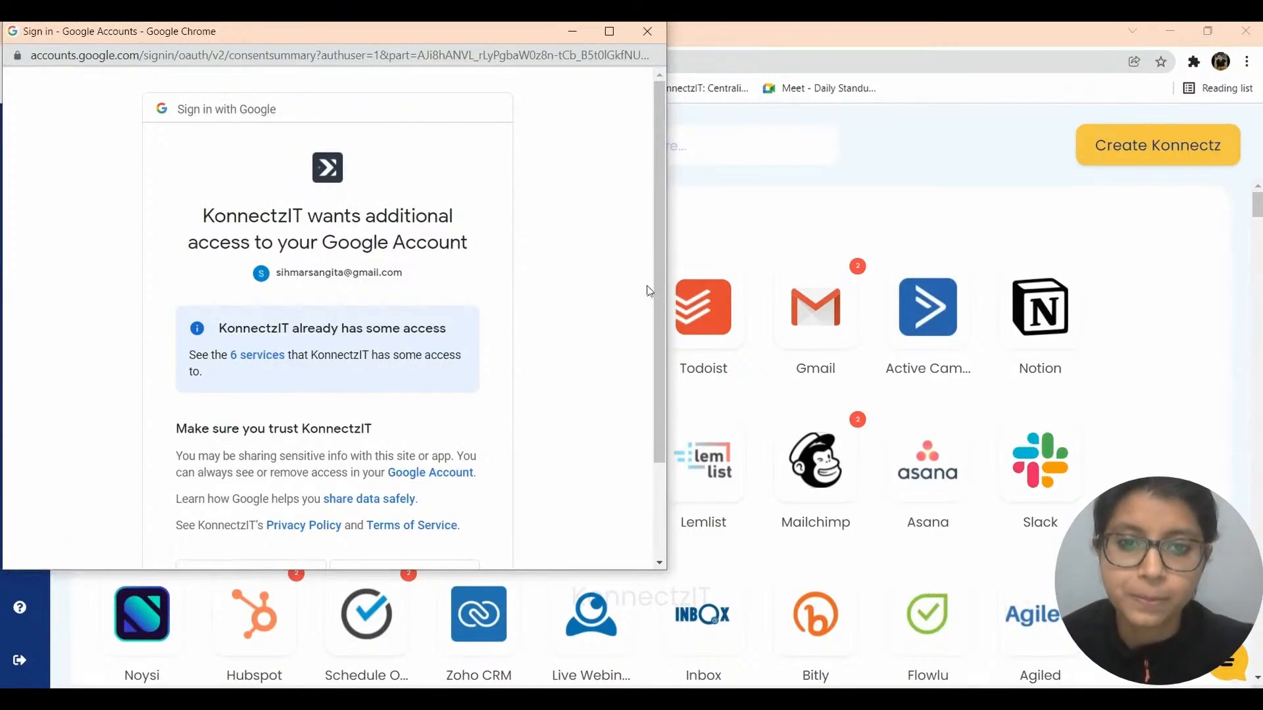
left_click_drag(659, 304, 661, 398)
left_click(390, 444)
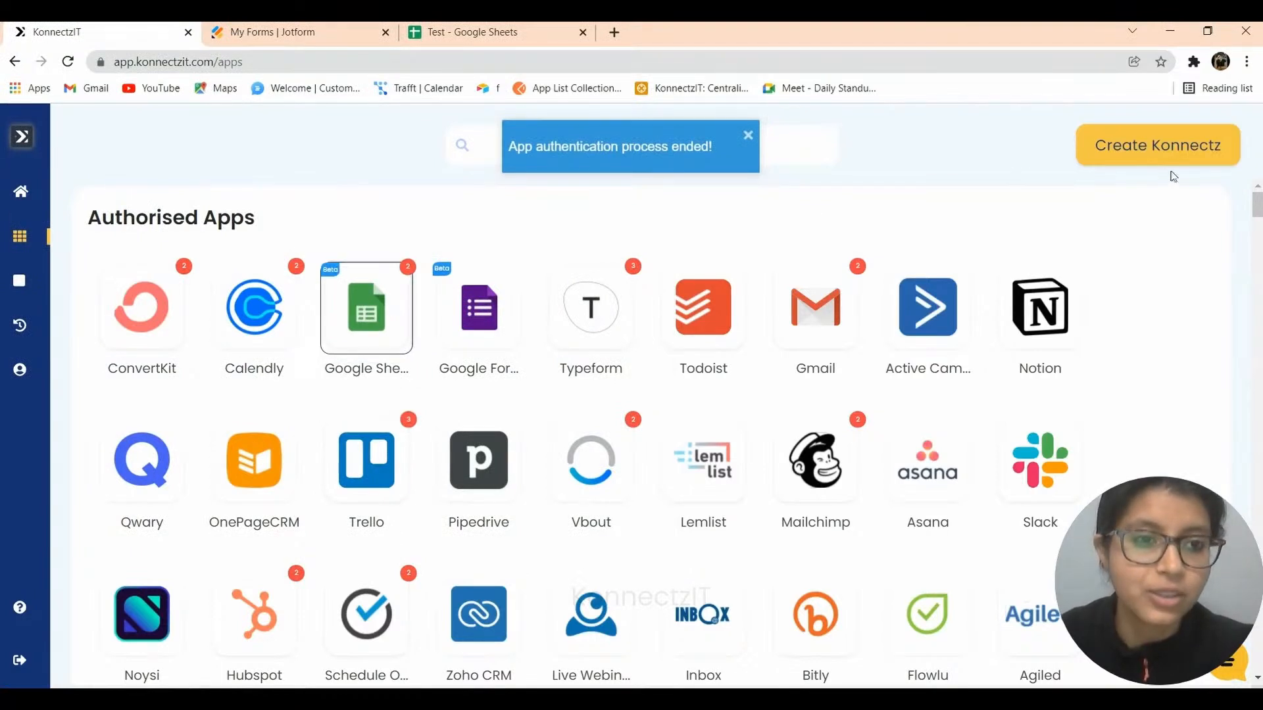
Create a new Konnectz named 'Filtering out the Registrants using the Condition Module'.
left_click(1153, 152)
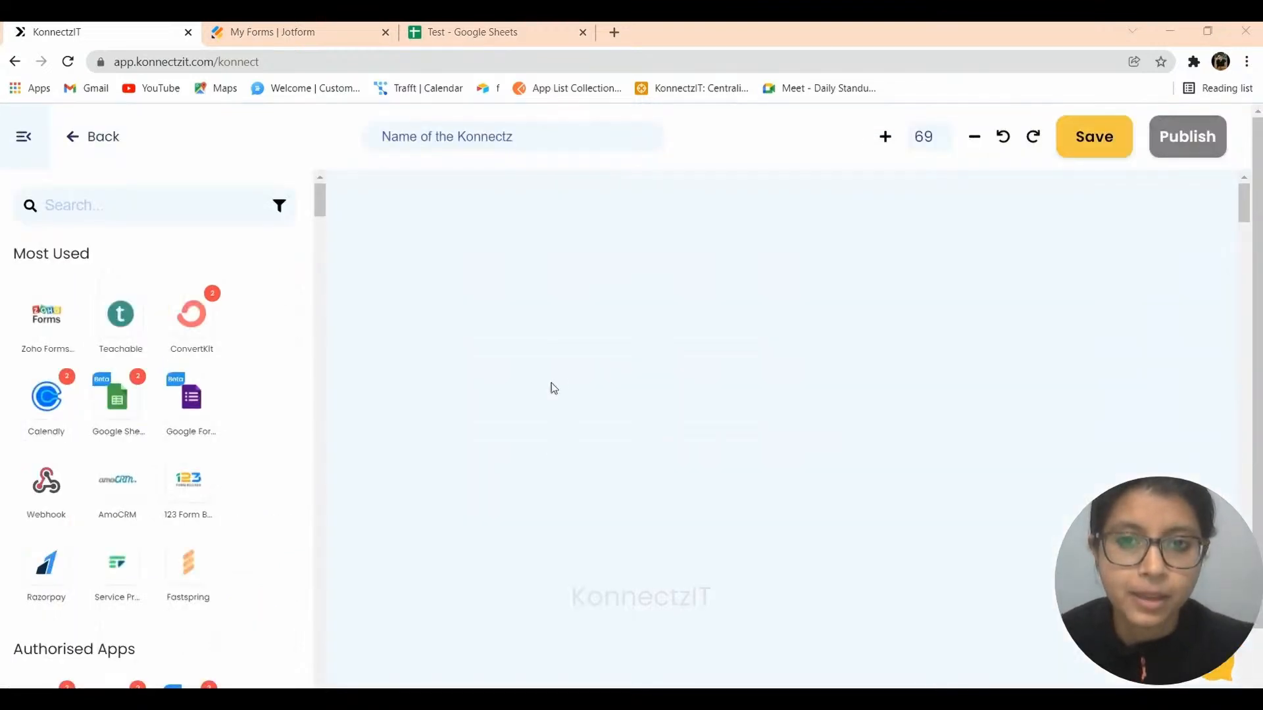
left_click(424, 137)
type("Filter")
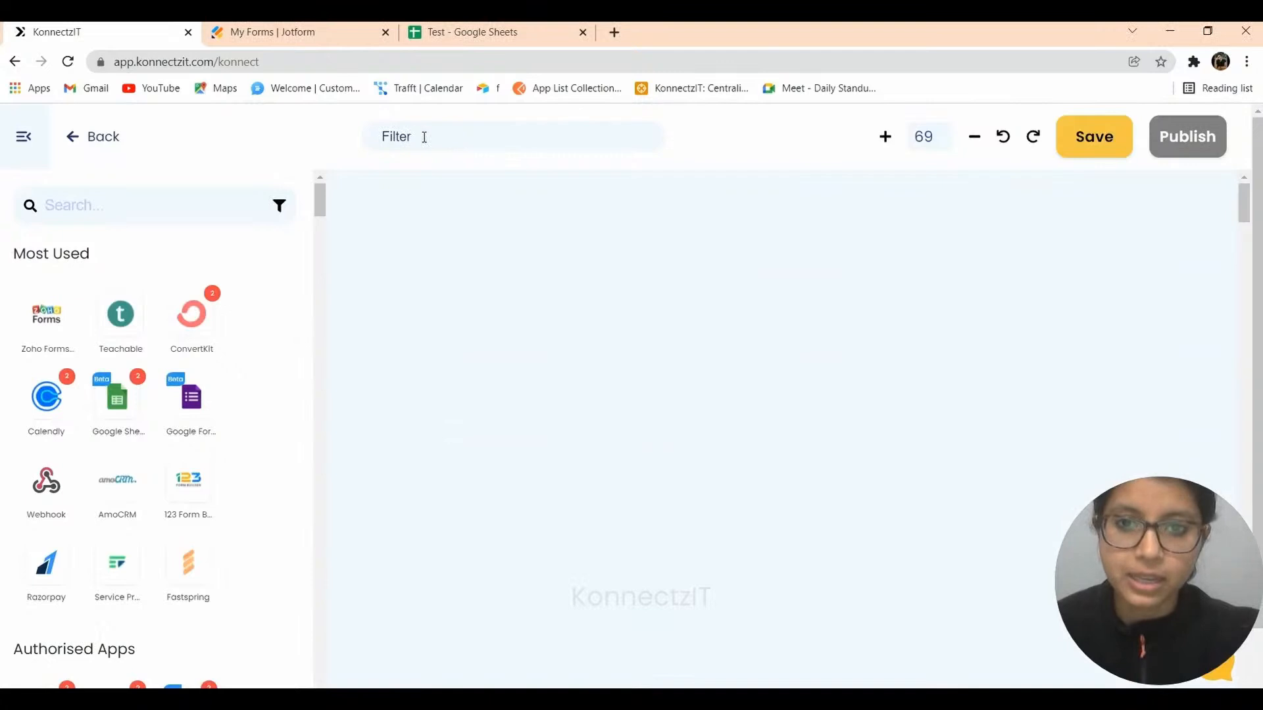
type("ing out the ")
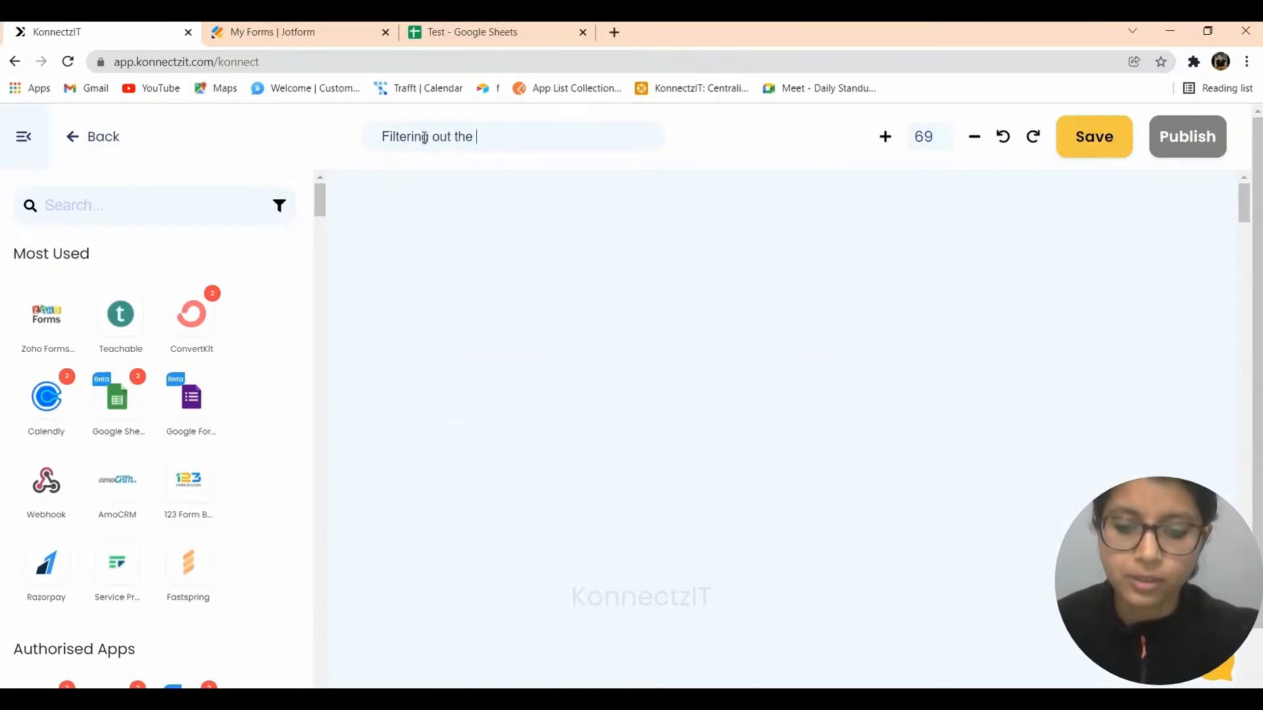
type("Registrants")
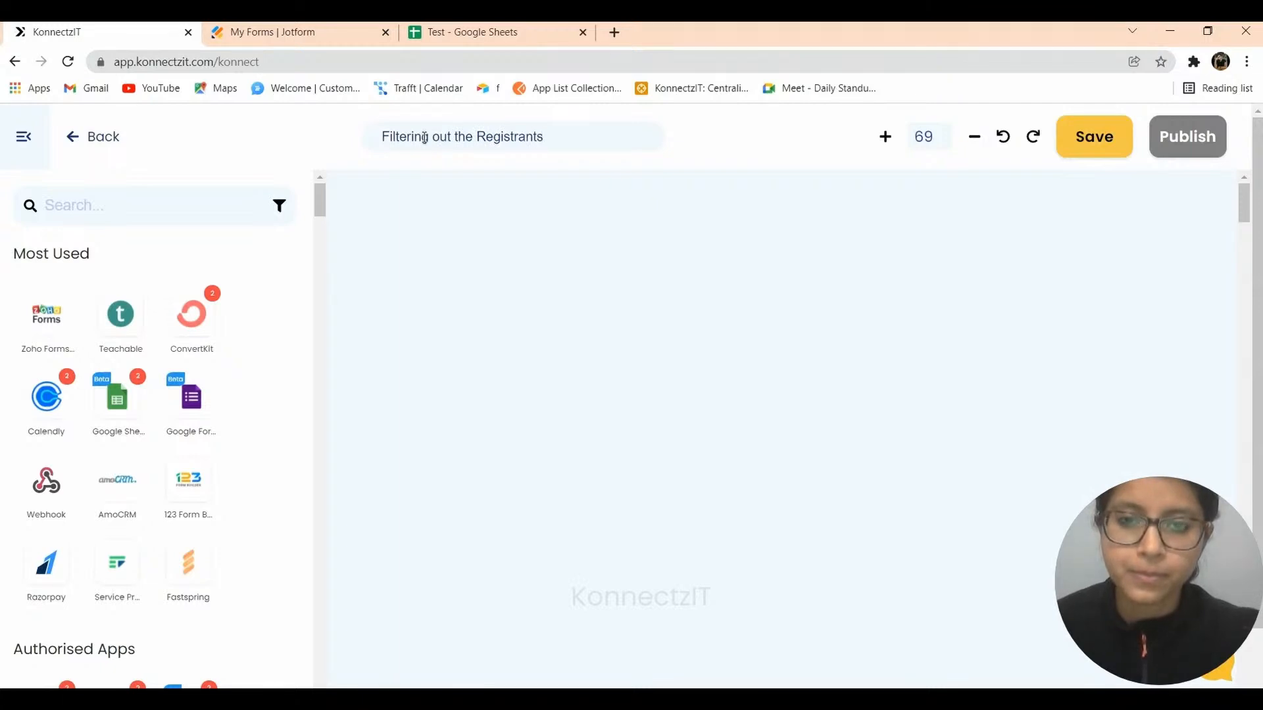
type(" using ")
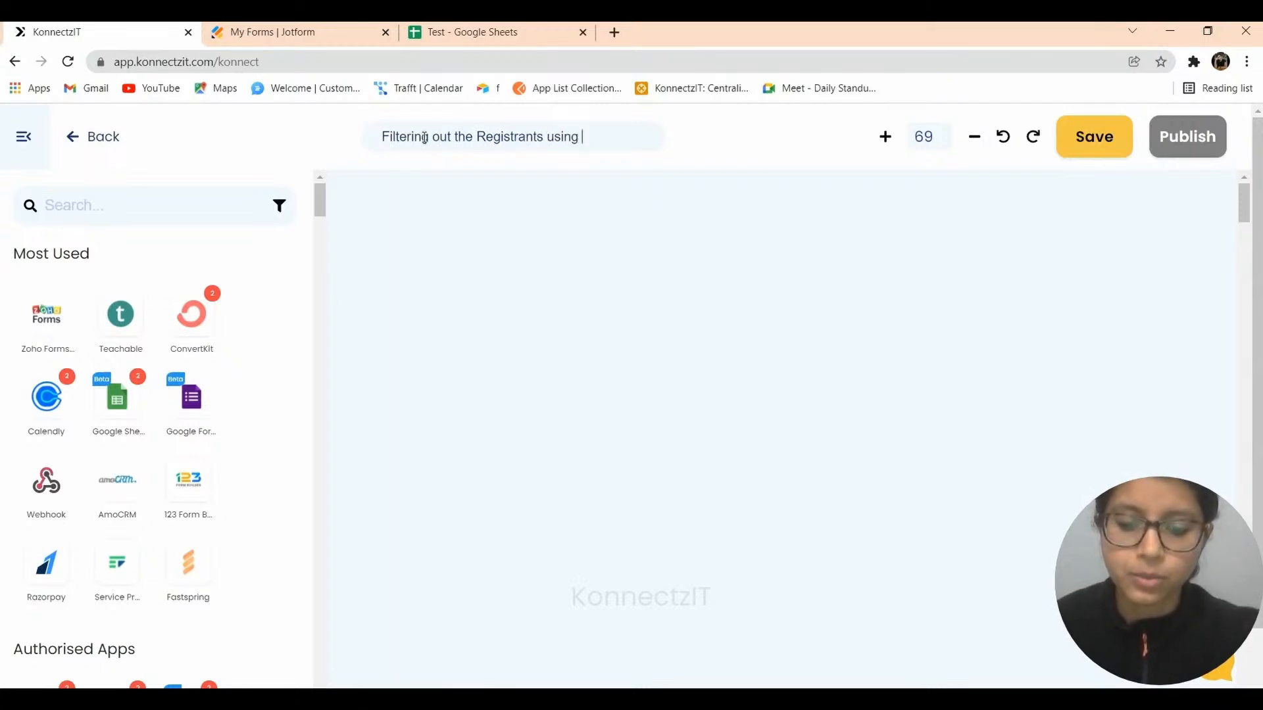
type("the Con")
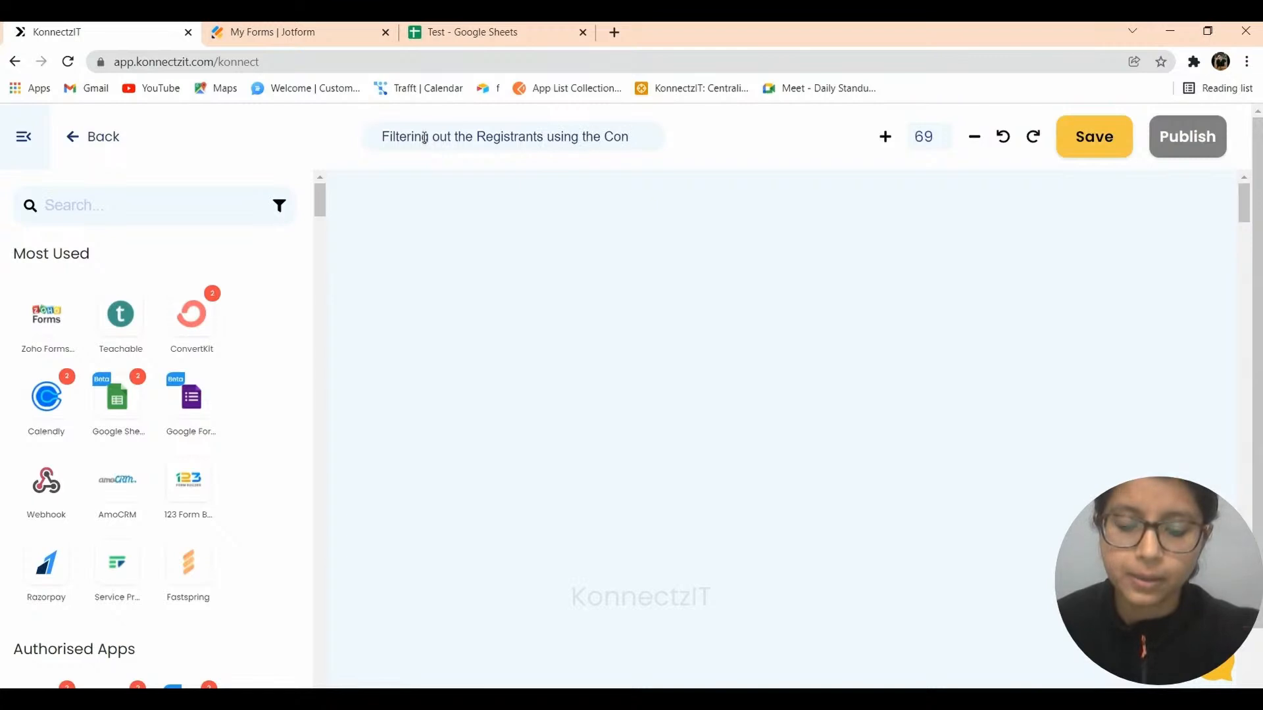
type("dition ")
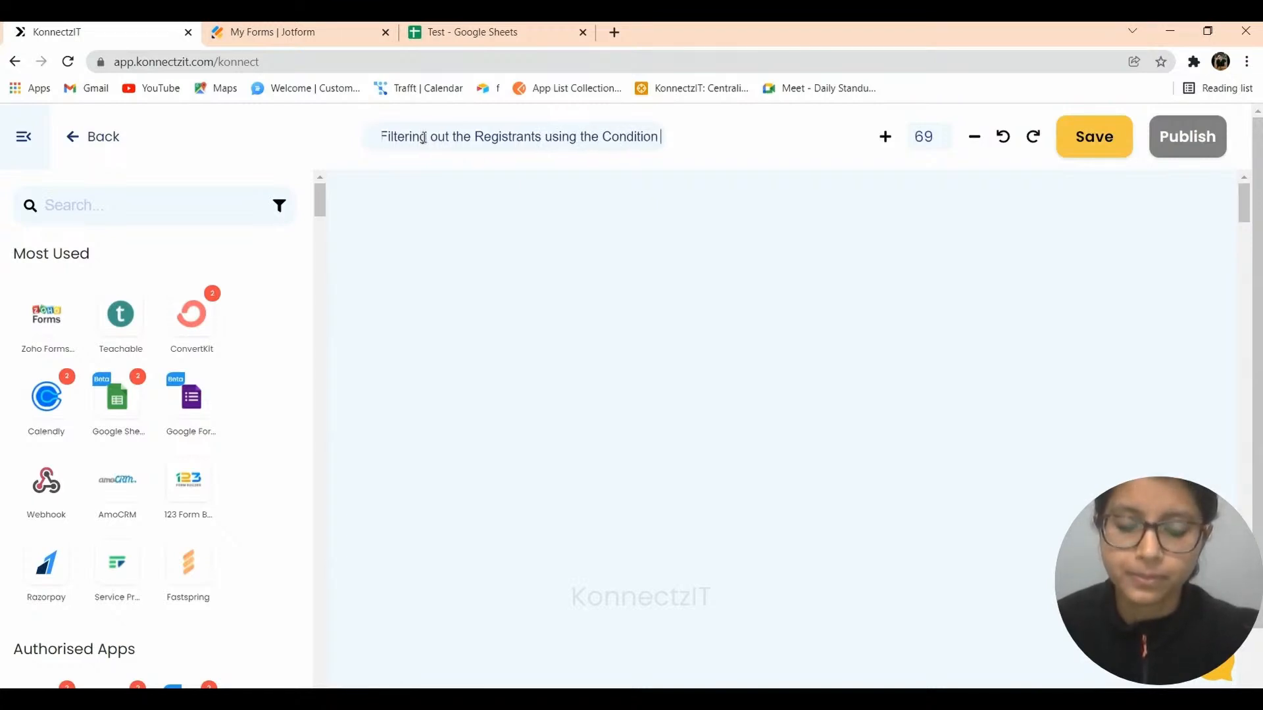
type("Module")
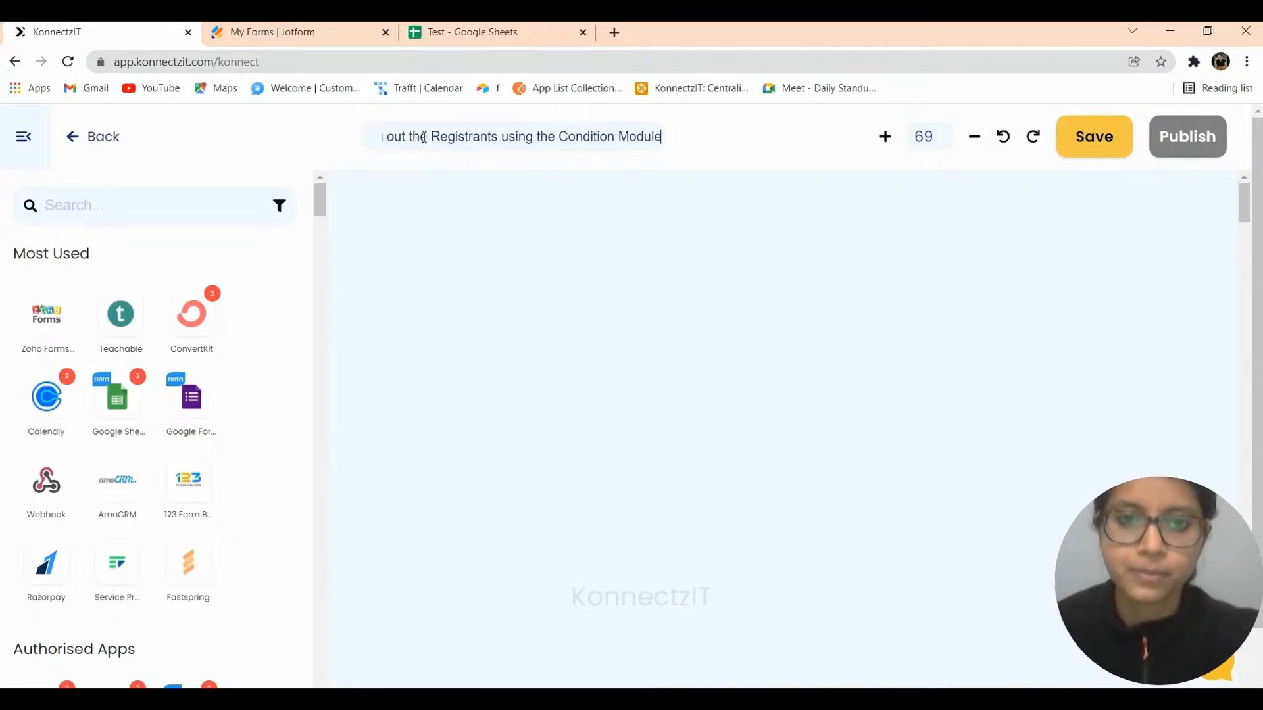
Add a JotForm trigger with the New Response event and copy its webhook URL.
left_click(95, 205)
type("jot")
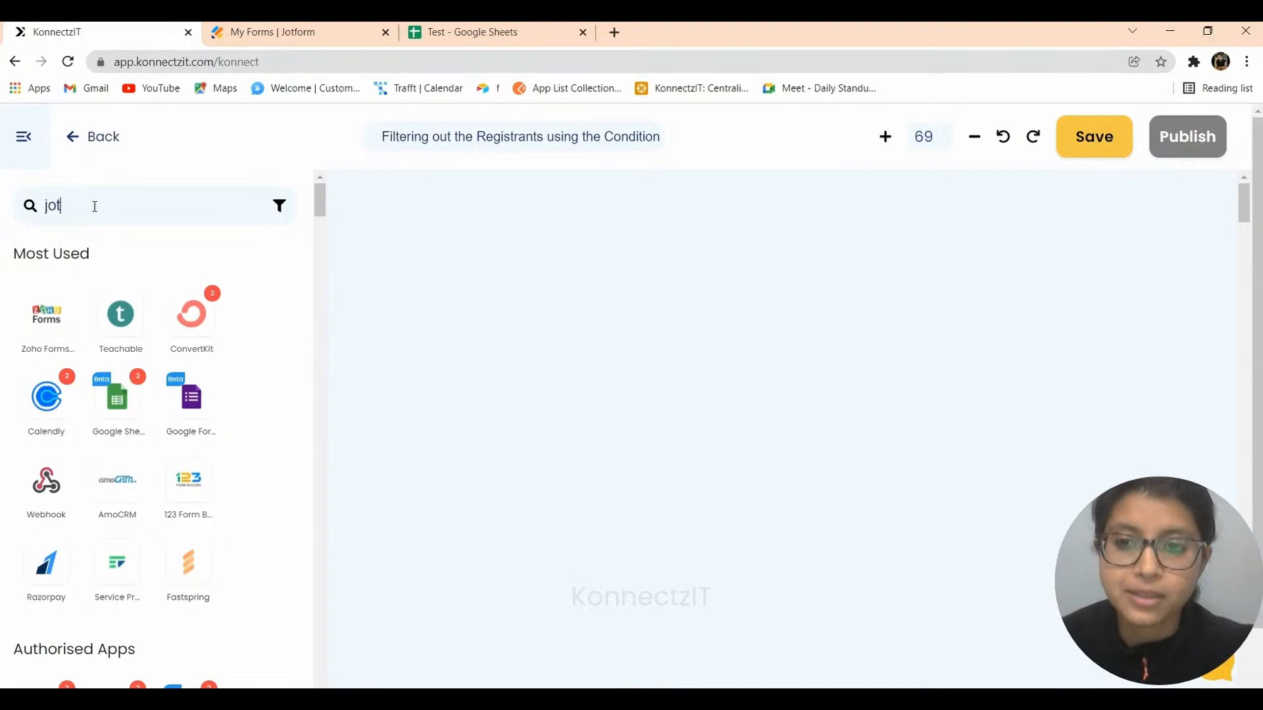
left_click_drag(46, 314, 397, 219)
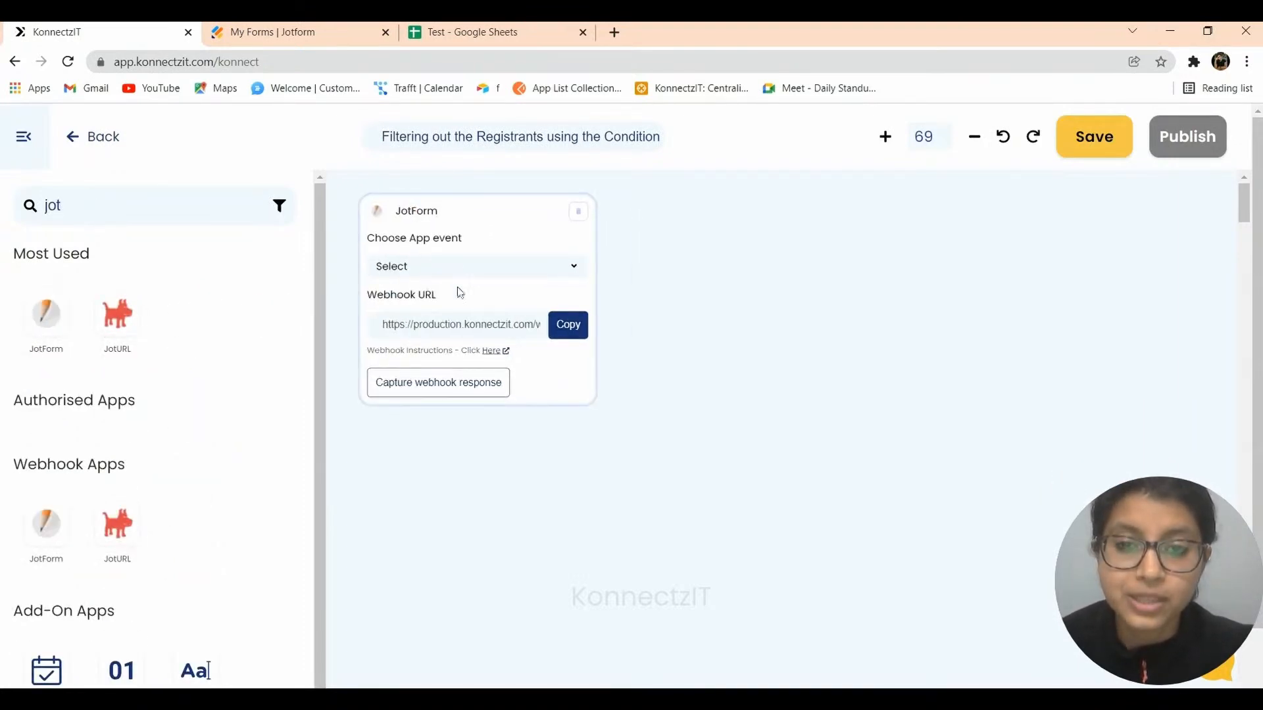
left_click(454, 268)
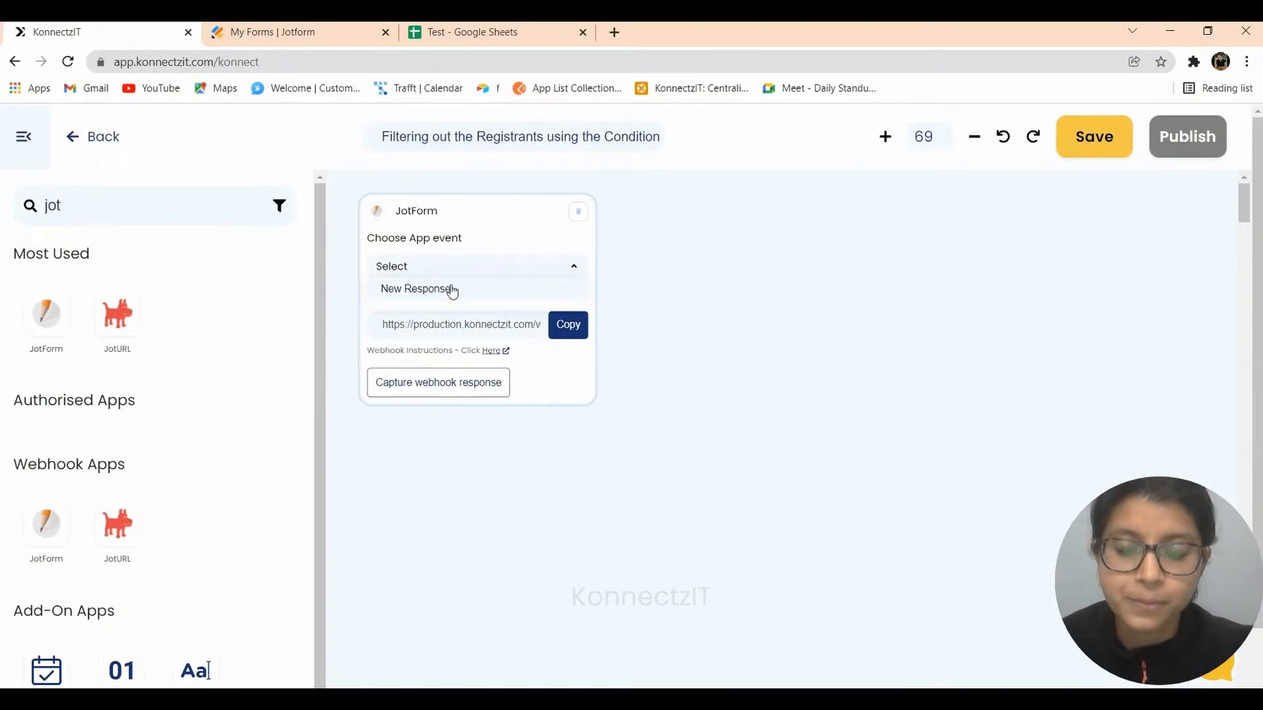
left_click(454, 290)
left_click(570, 326)
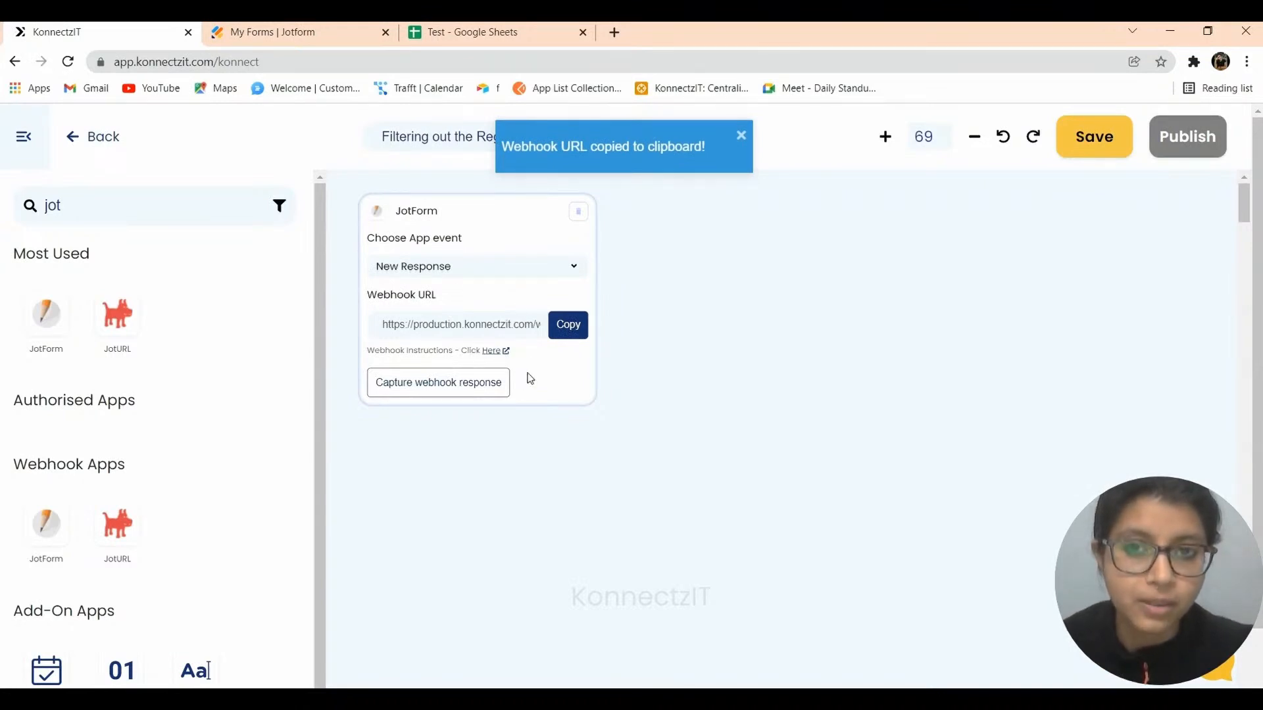
left_click(248, 30)
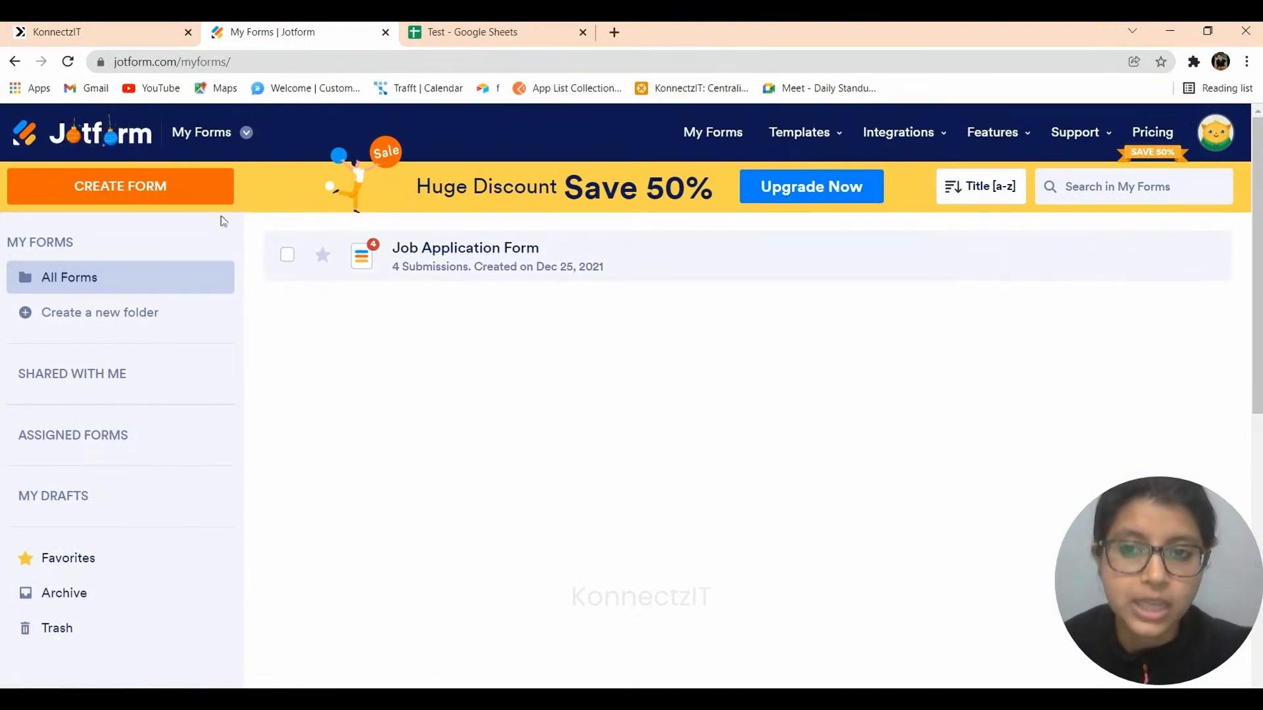
Open the Job Application Form in the builder and review the certification question's Yes/No options.
left_click(1065, 267)
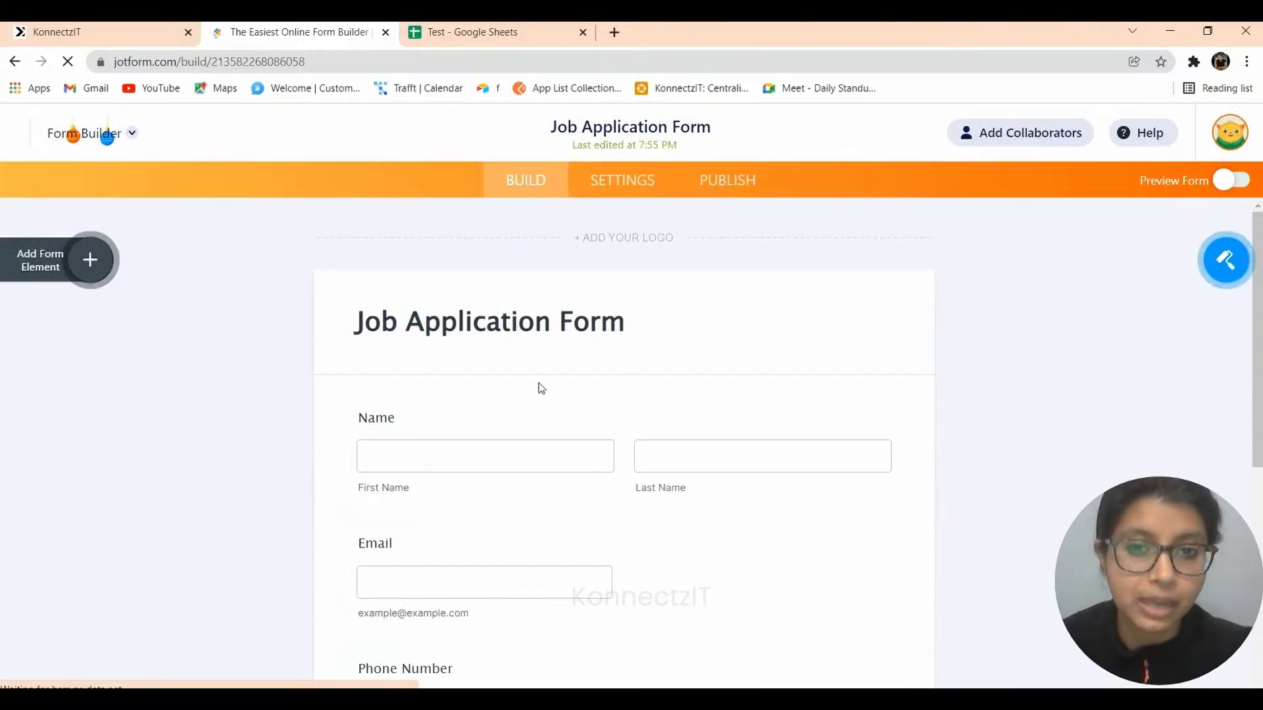
scroll(540, 385, "down", 3)
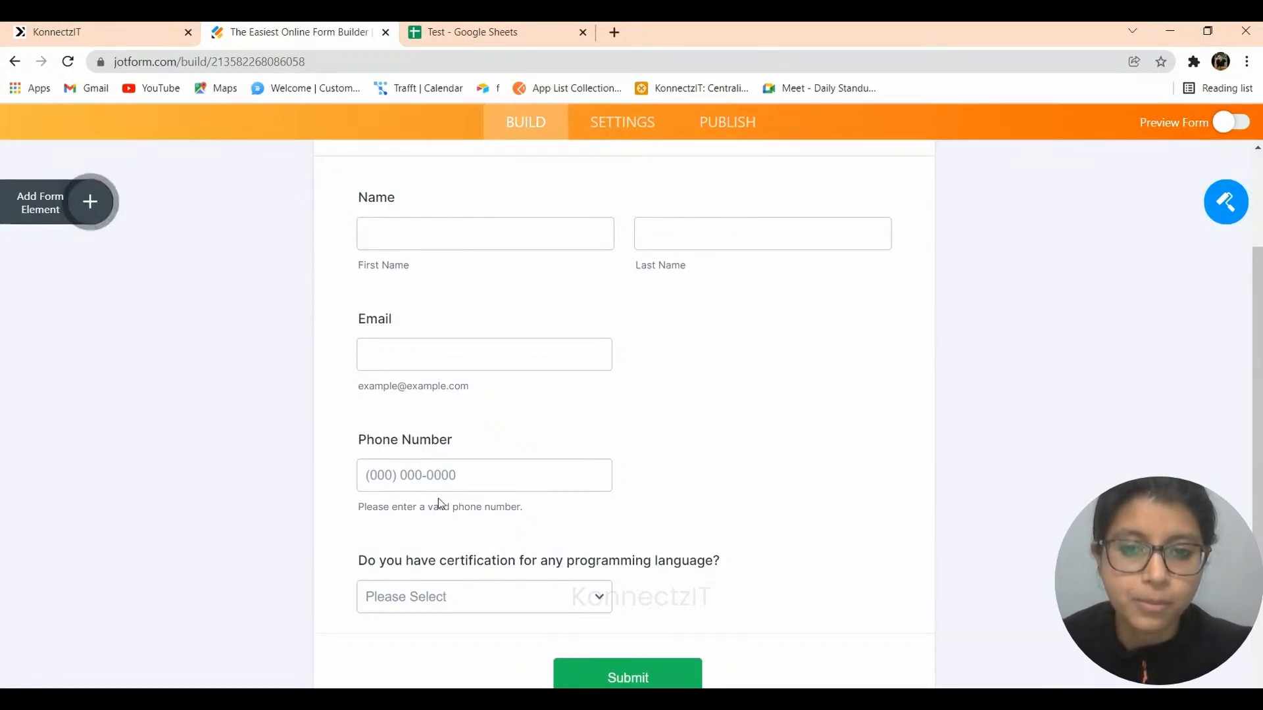
scroll(438, 502, "down", 3)
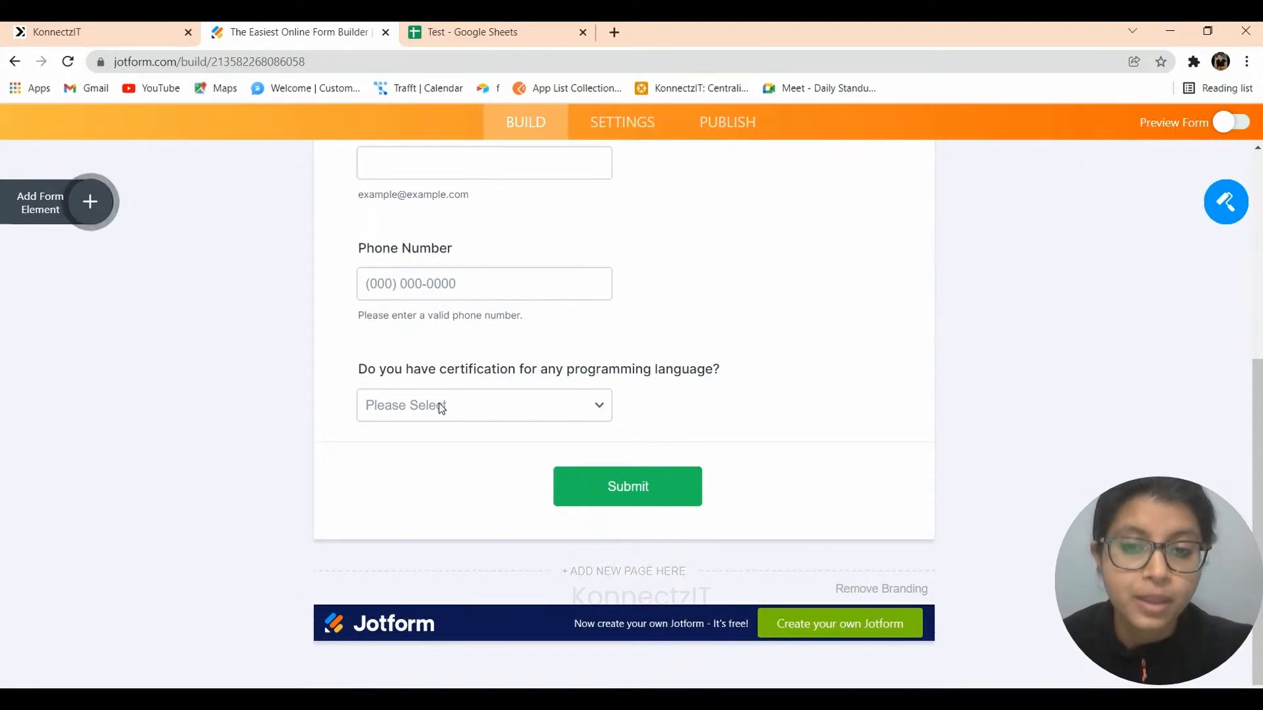
left_click(439, 404)
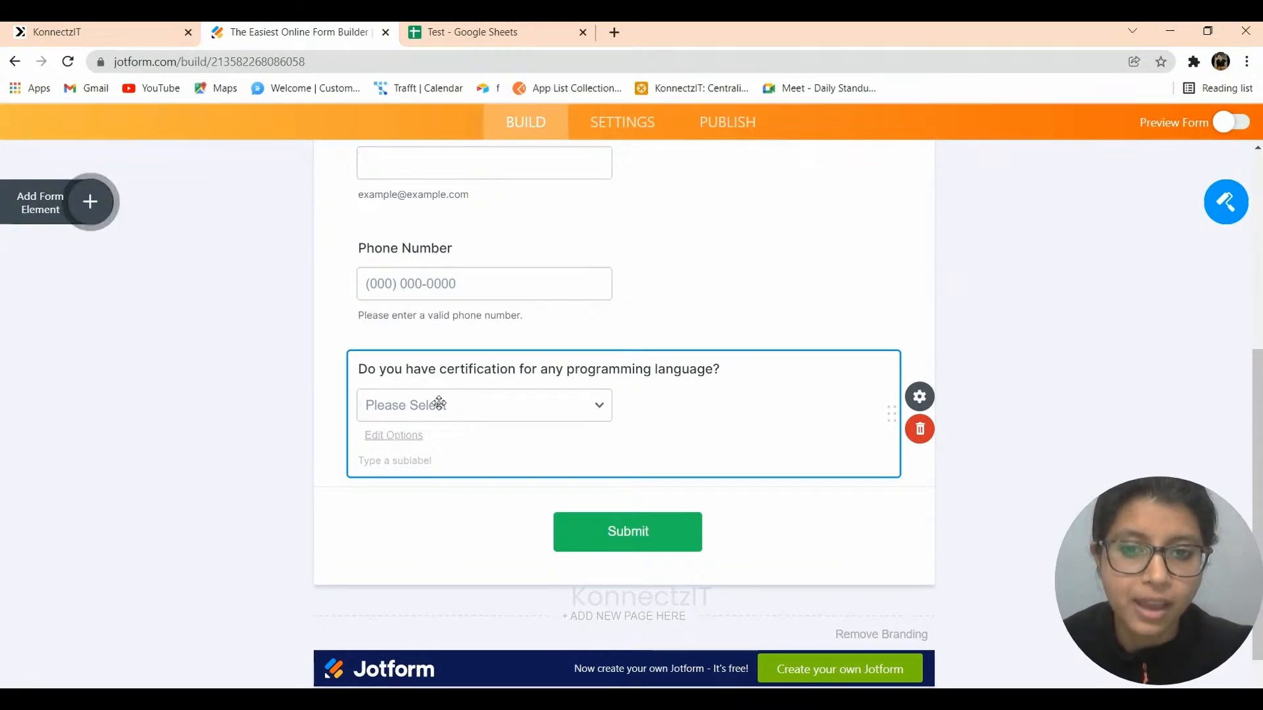
left_click(440, 403)
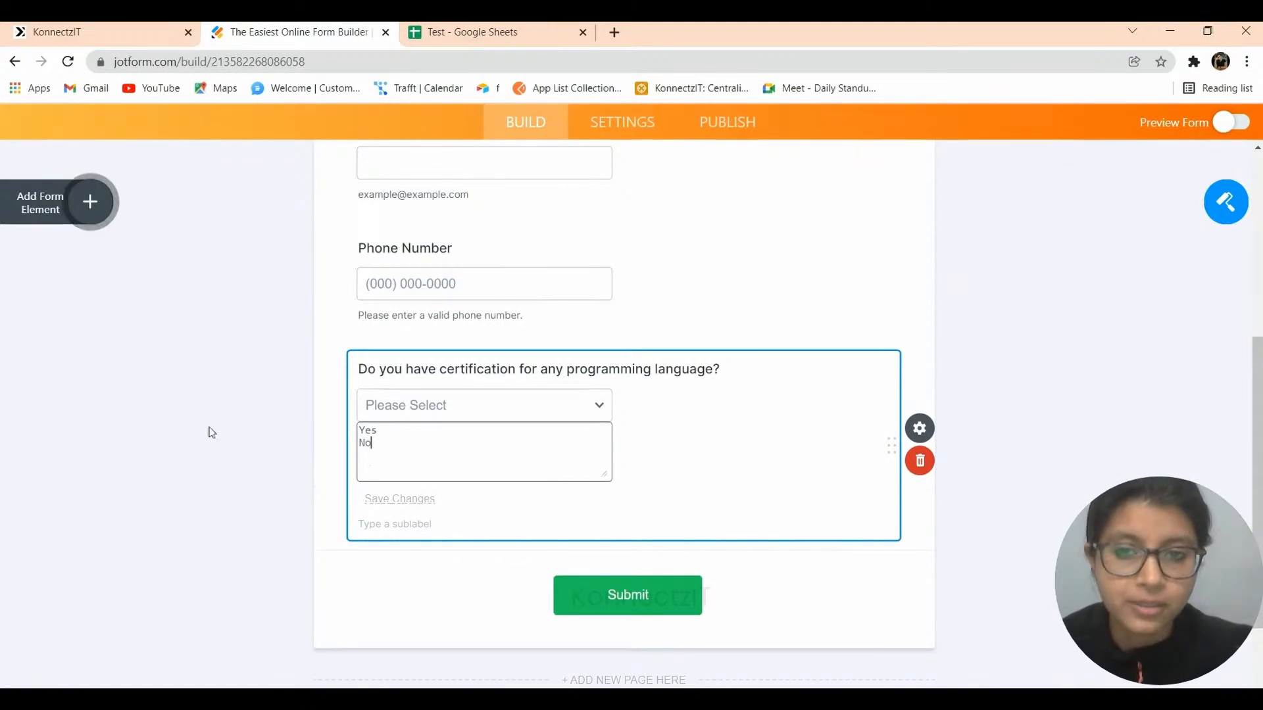
left_click(206, 429)
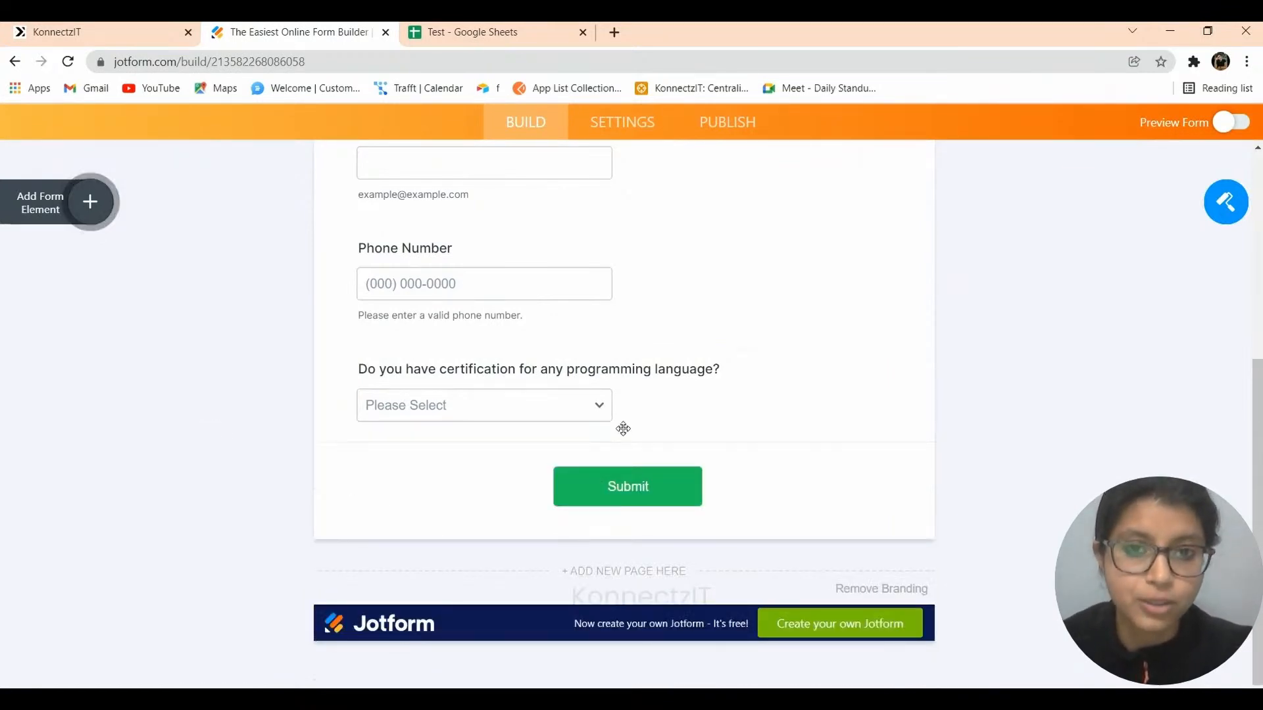
scroll(671, 200, "up", 6)
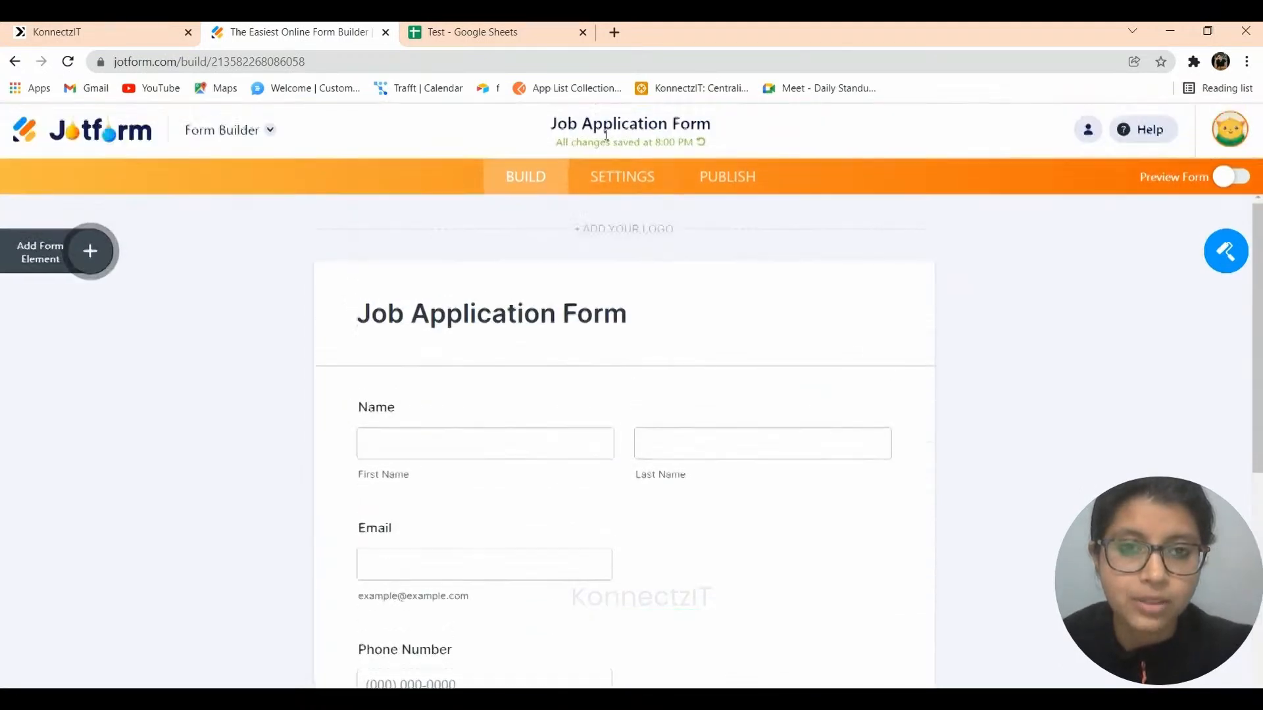
Replace the form's WebHooks integration URL with the KonnectzIT webhook URL and finish the integration.
left_click(622, 180)
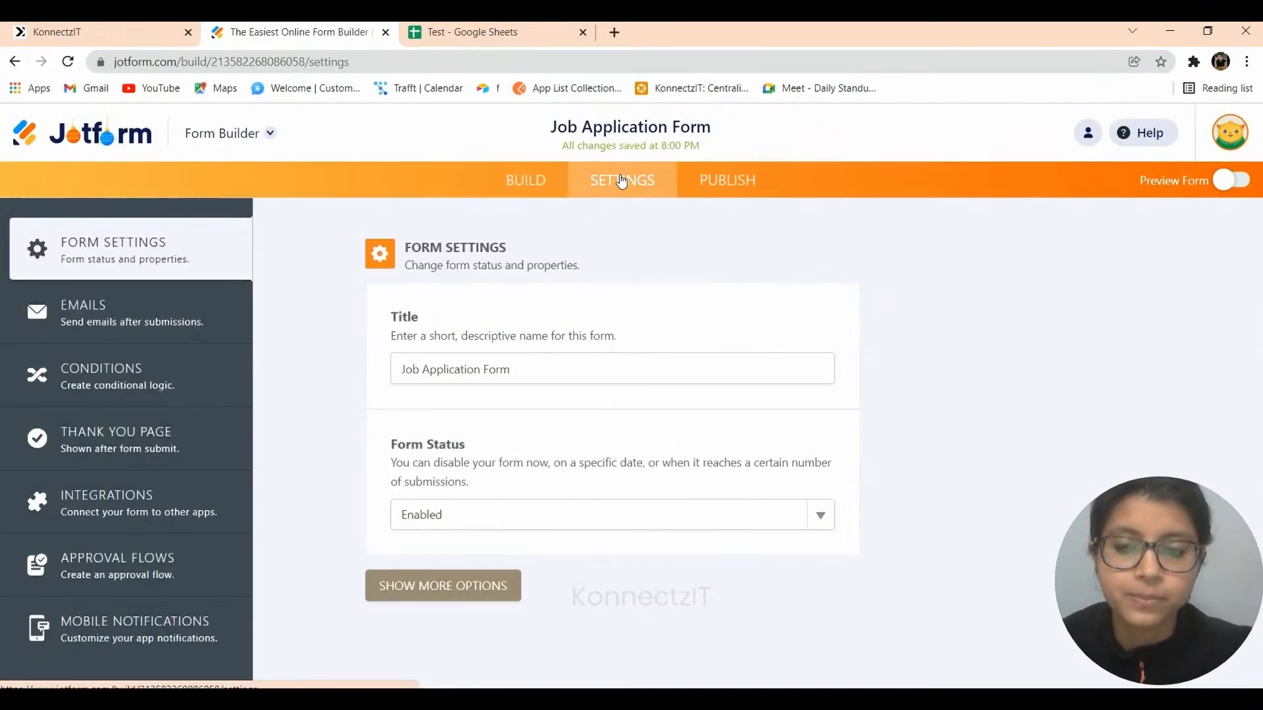
left_click(104, 500)
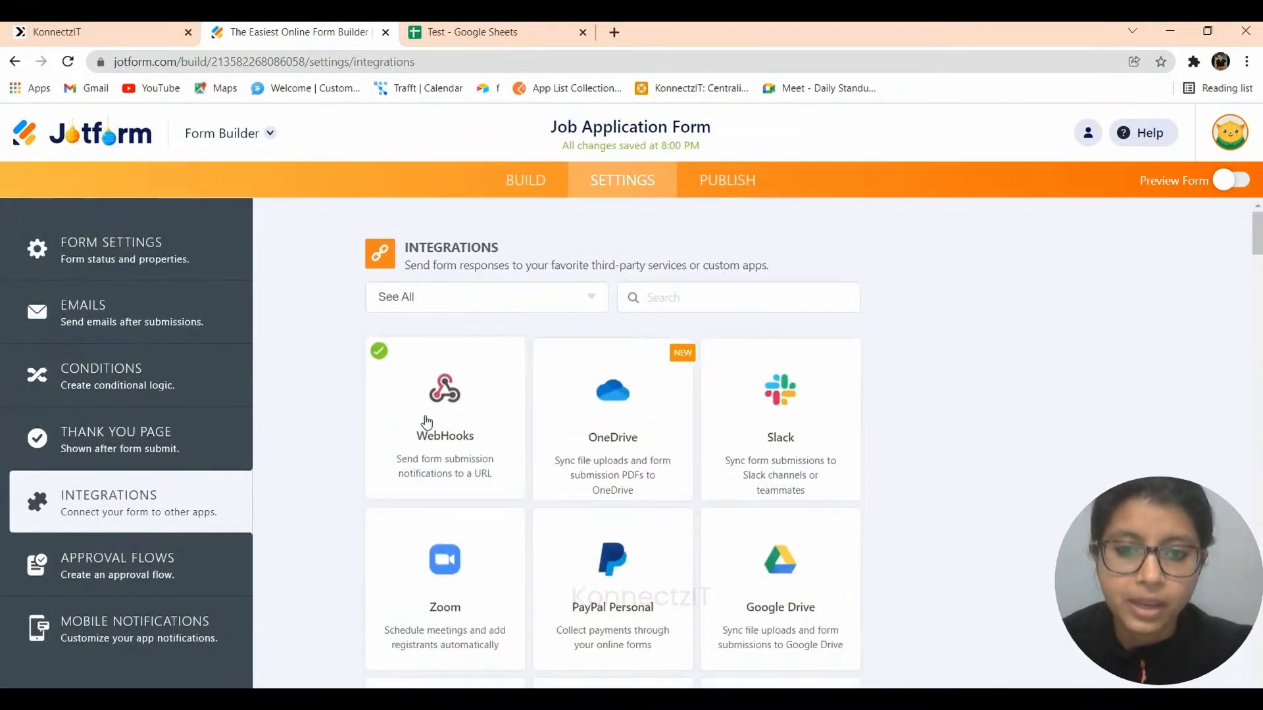
left_click(425, 419)
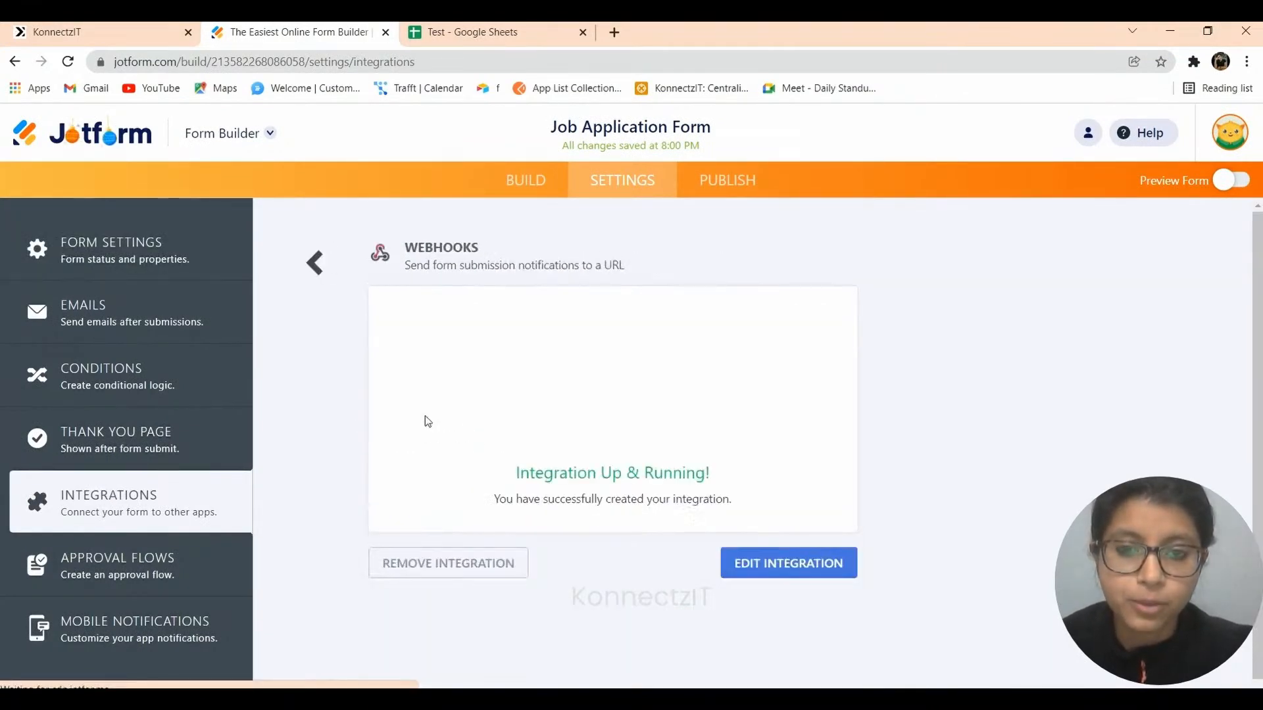
left_click(795, 560)
key("ctrl+a")
key("ctrl+v")
left_click(754, 591)
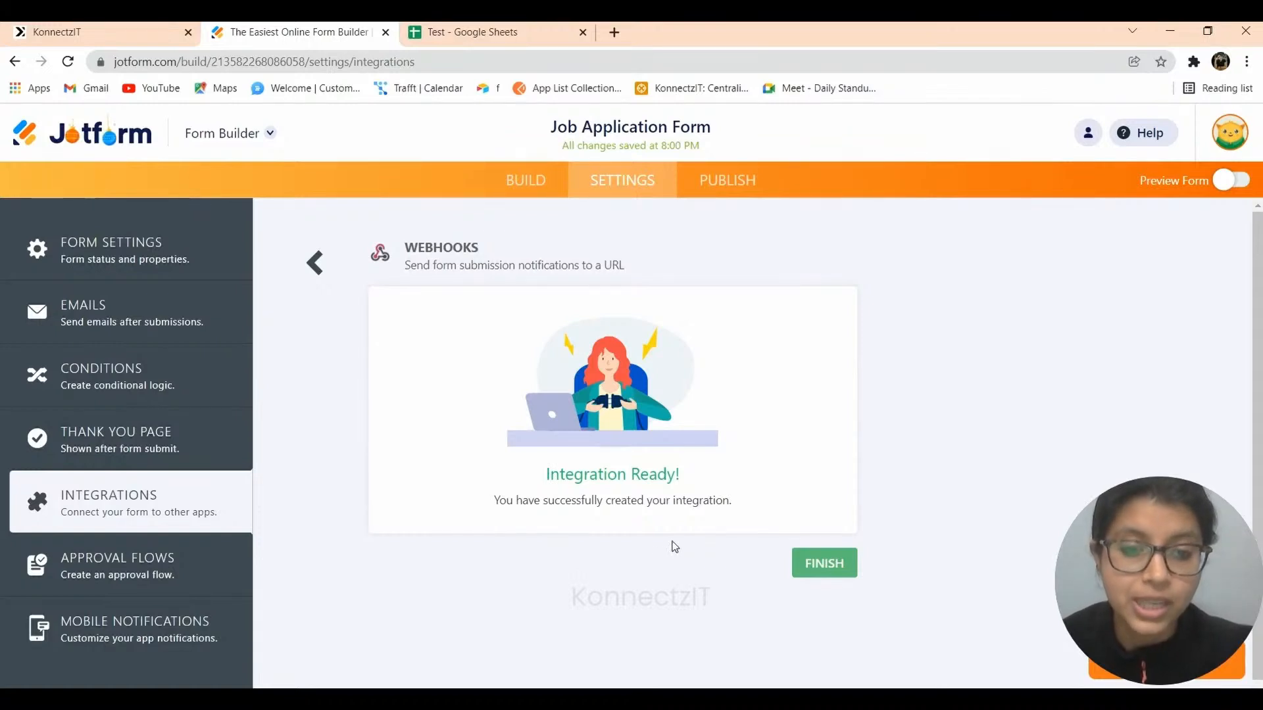
left_click(802, 571)
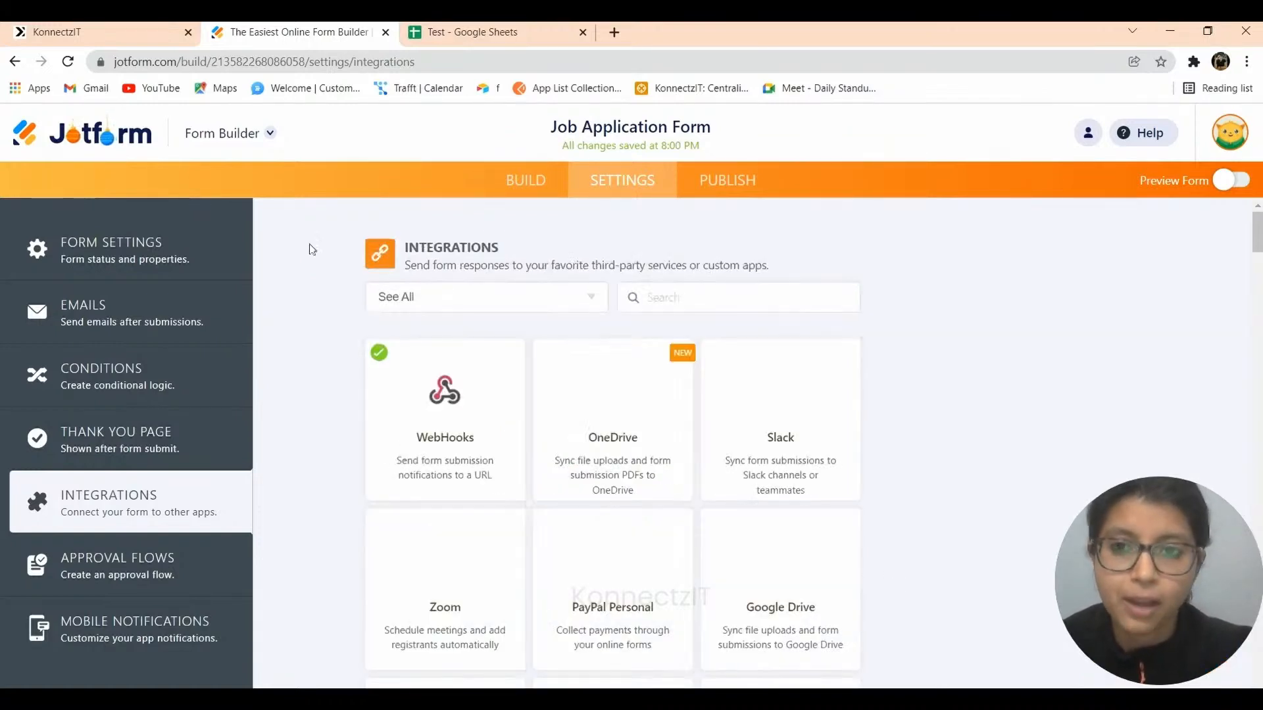
Set the KonnectzIT JotForm trigger to capture the webhook response, then return to My Forms.
left_click(99, 31)
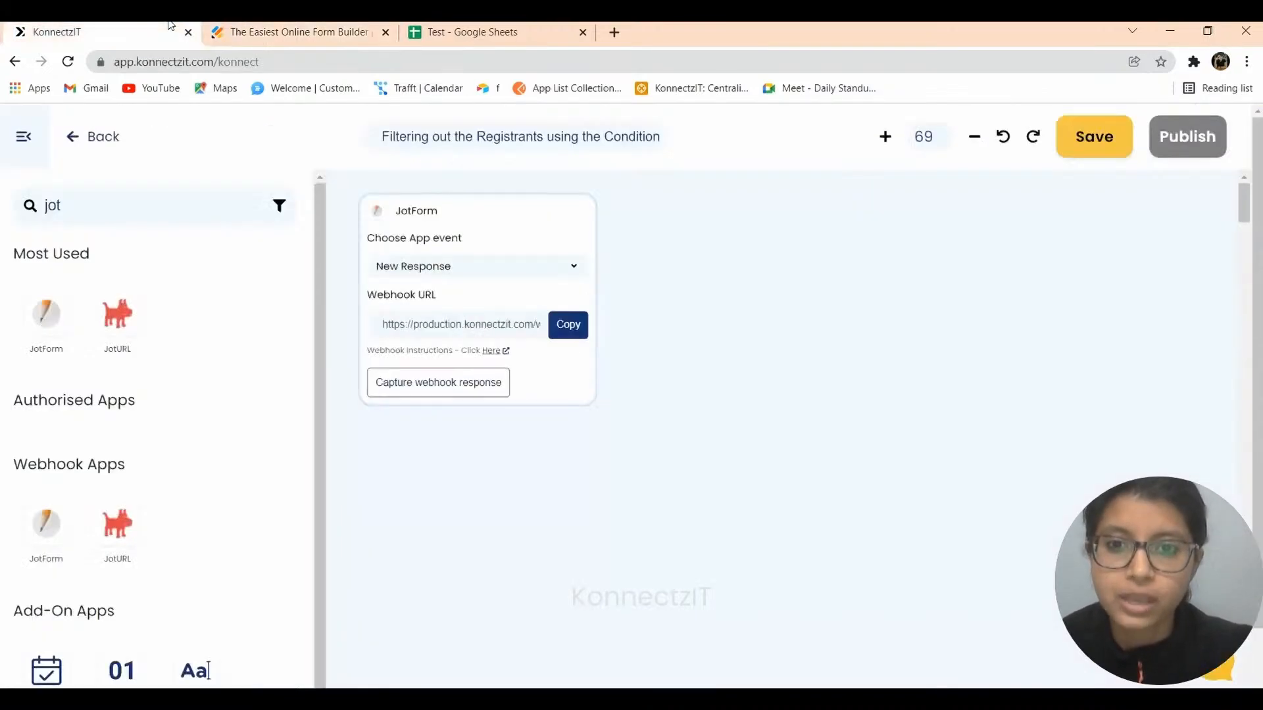
left_click(447, 387)
left_click(268, 28)
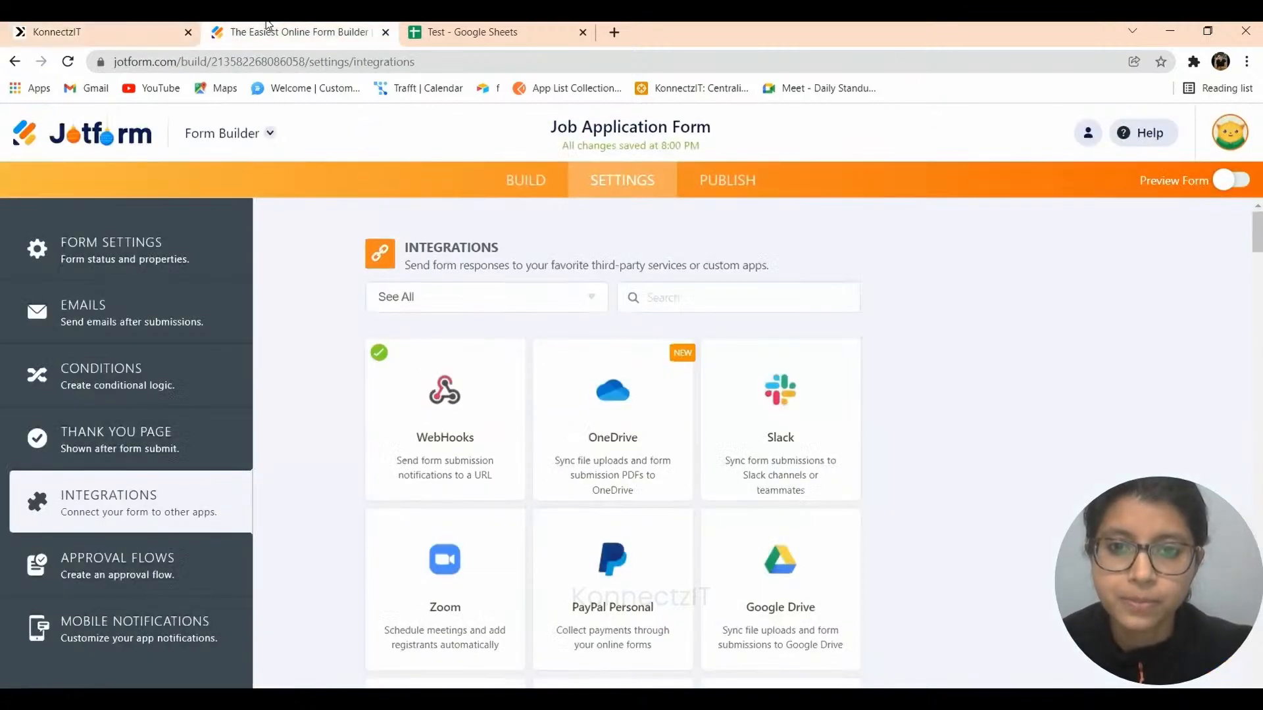
left_click(107, 132)
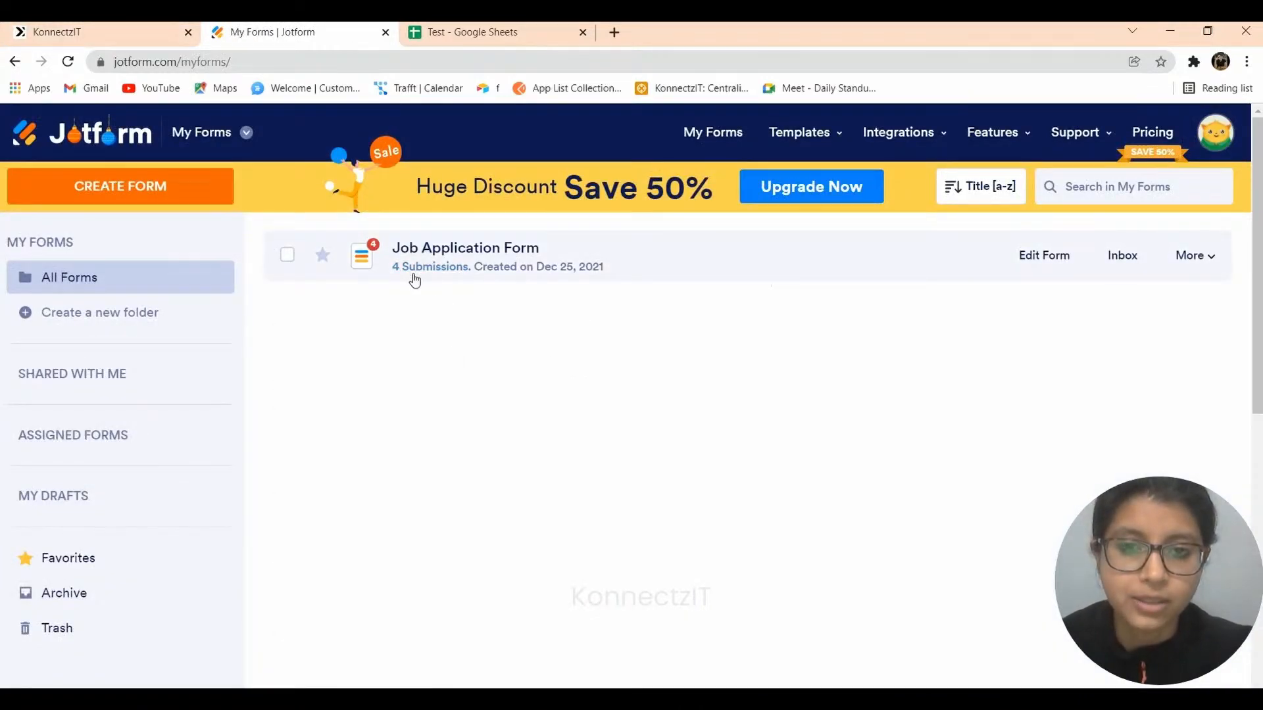
Return to KonnectzIT to view the captured webhook fields, including the Q6 answer 'Yes'.
left_click(119, 25)
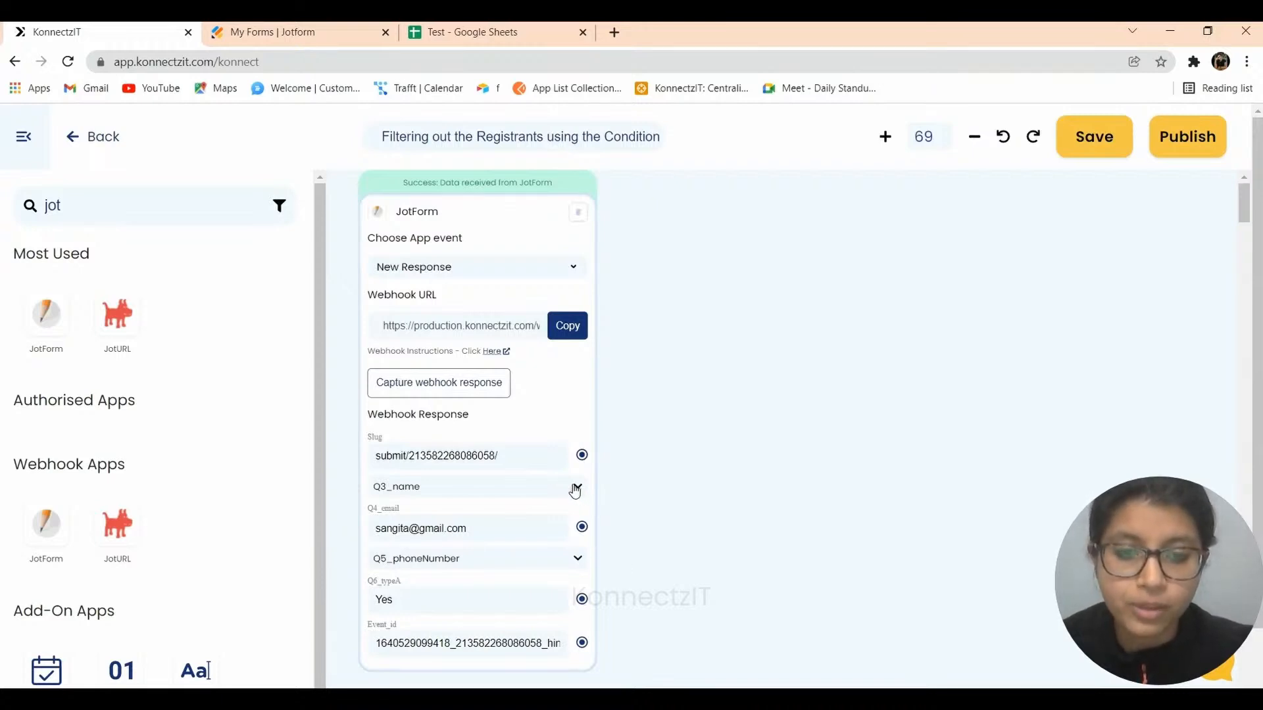
Add a Condition step connected to JotForm's Q6_typeA answer and open its Conditions editor.
left_click(577, 488)
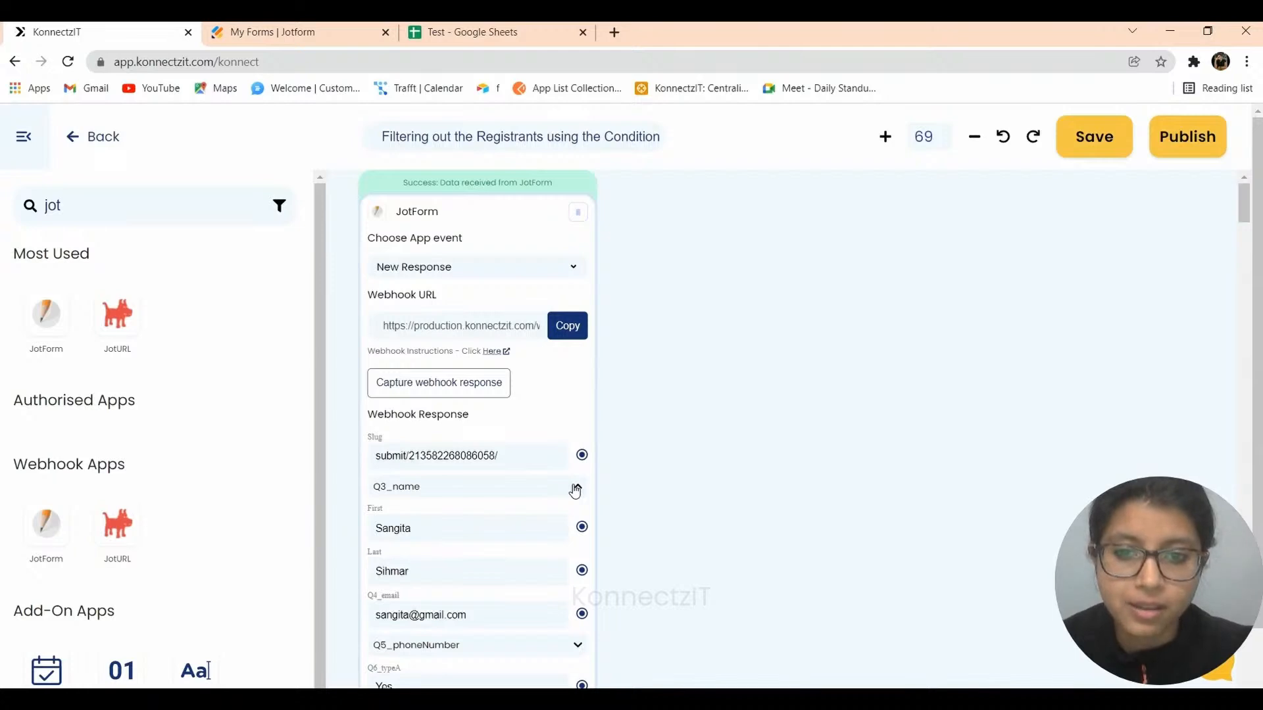
left_click_drag(71, 205, 2, 202)
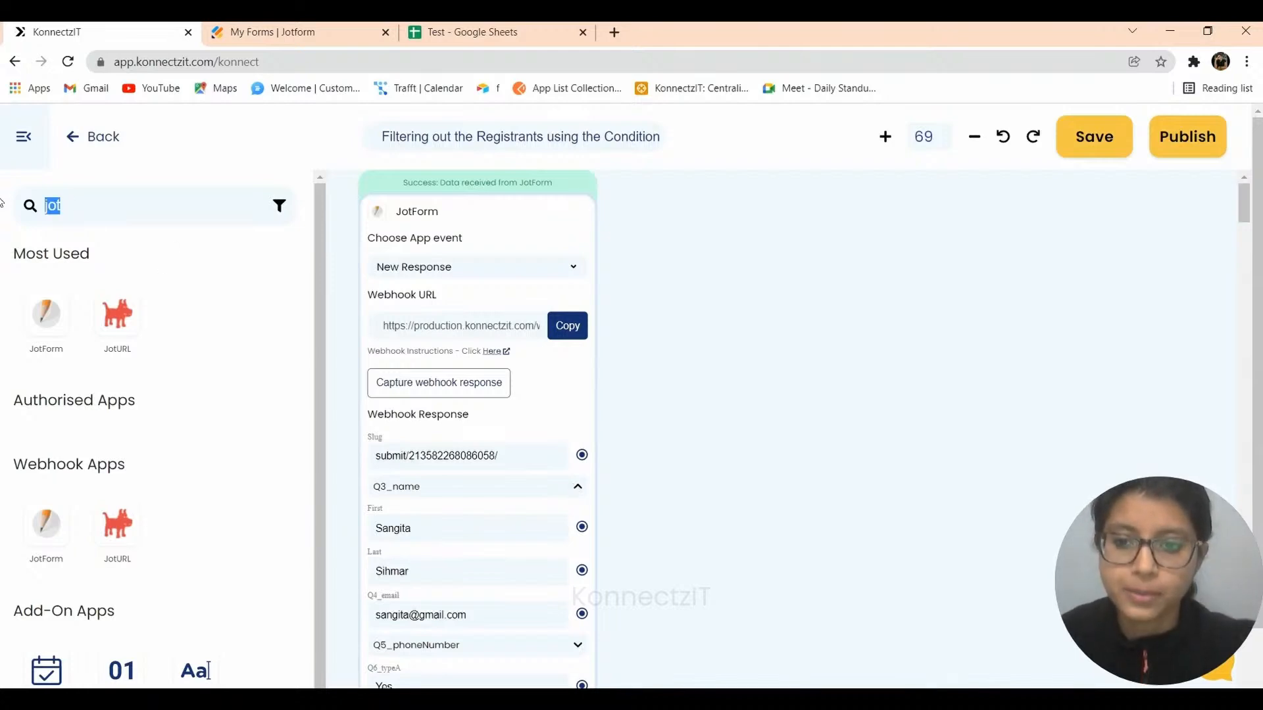
scroll(227, 557, "down", 1)
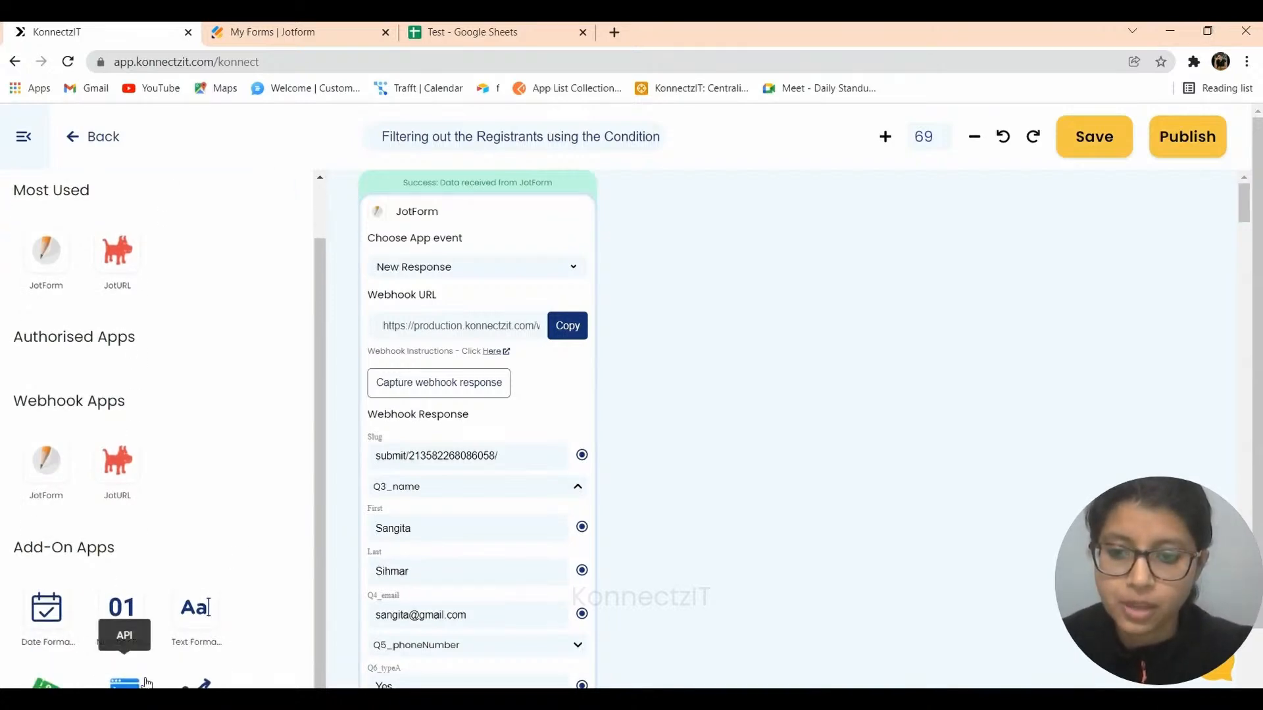
left_click_drag(204, 682, 724, 268)
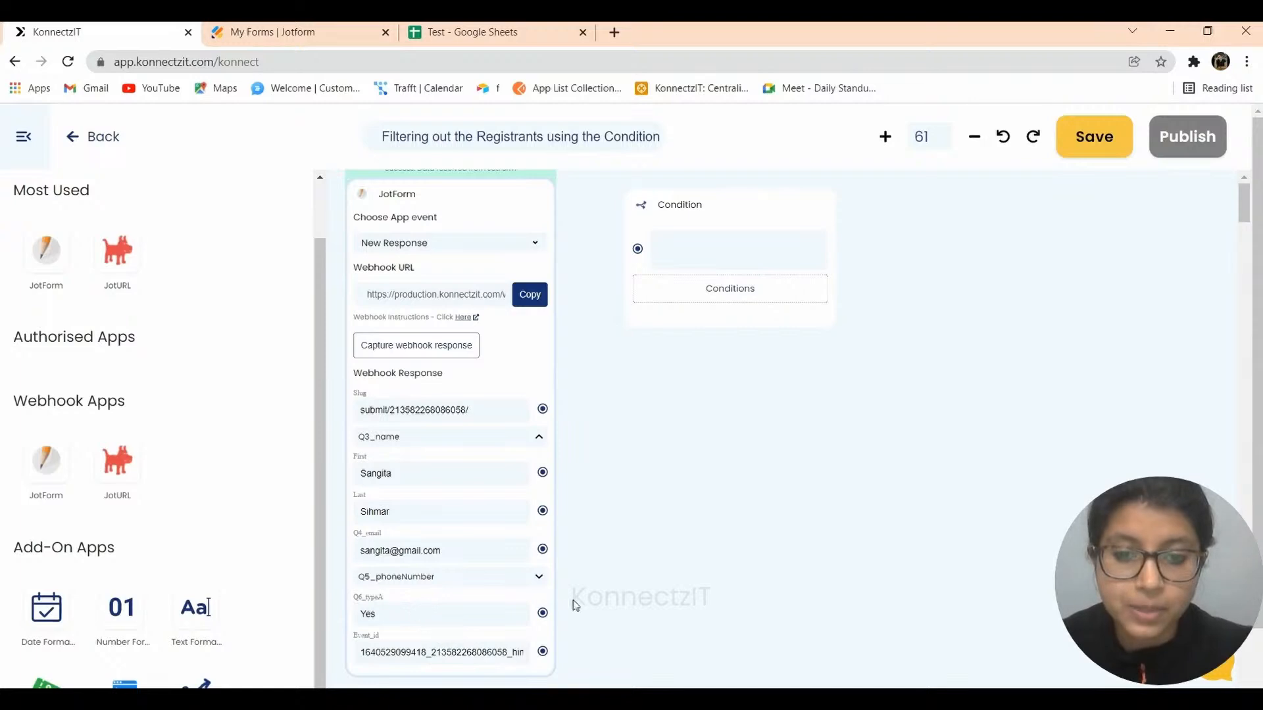
left_click_drag(542, 613, 638, 250)
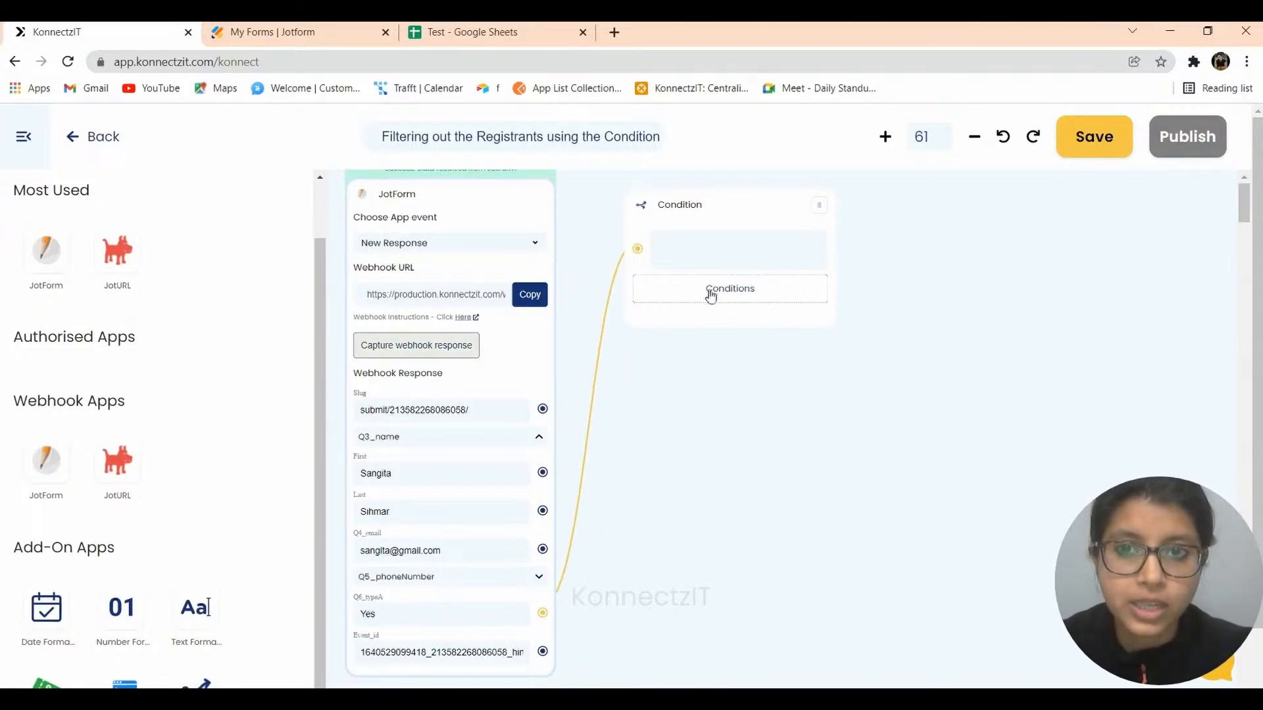
left_click(254, 26)
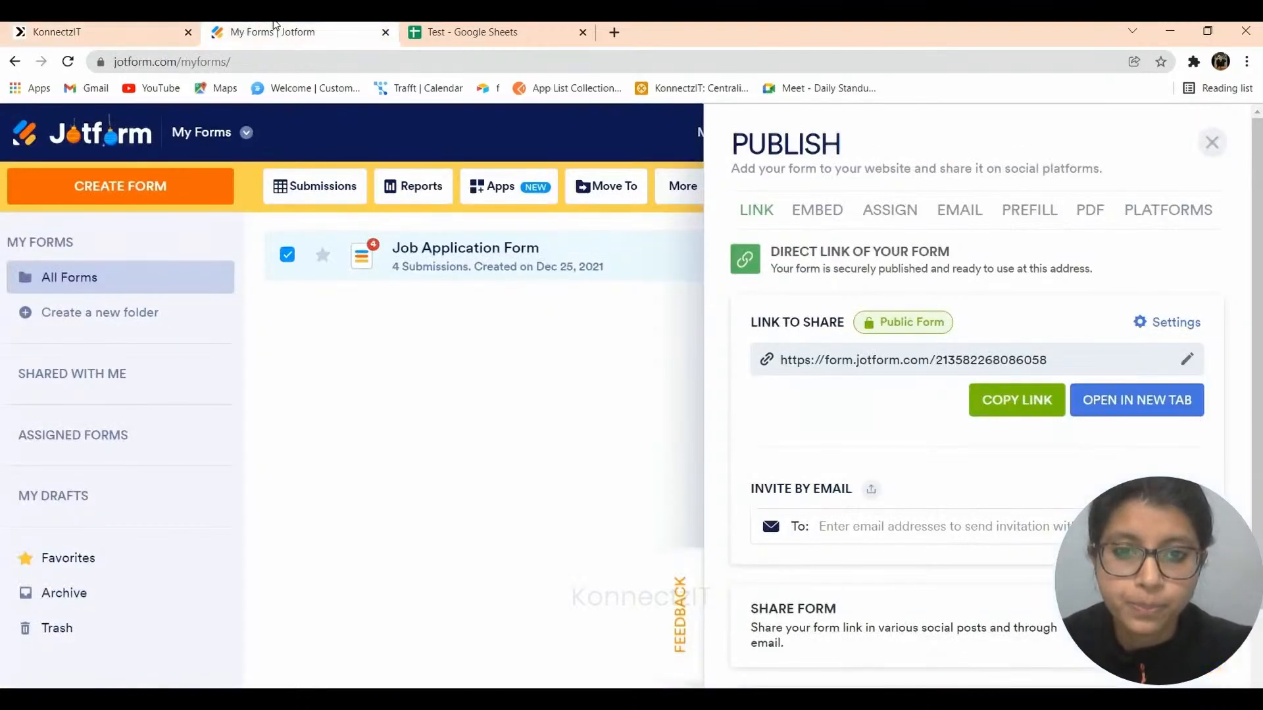
left_click(524, 483)
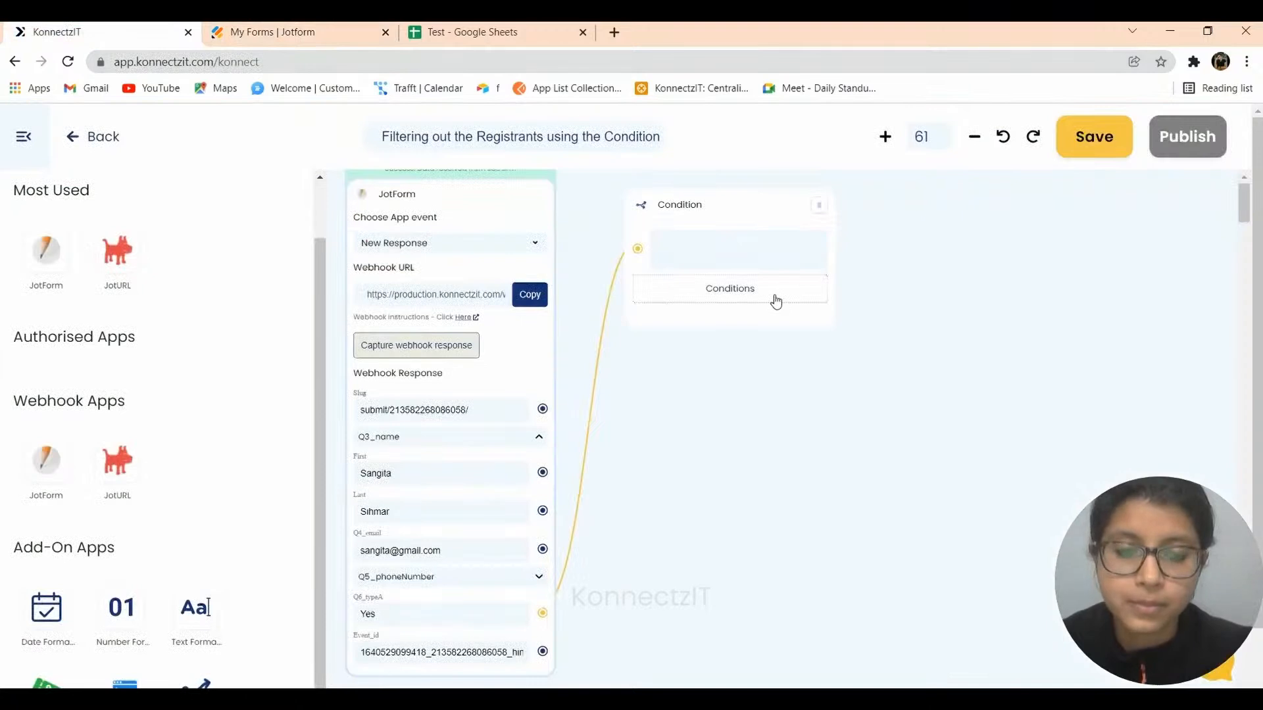
left_click(776, 301)
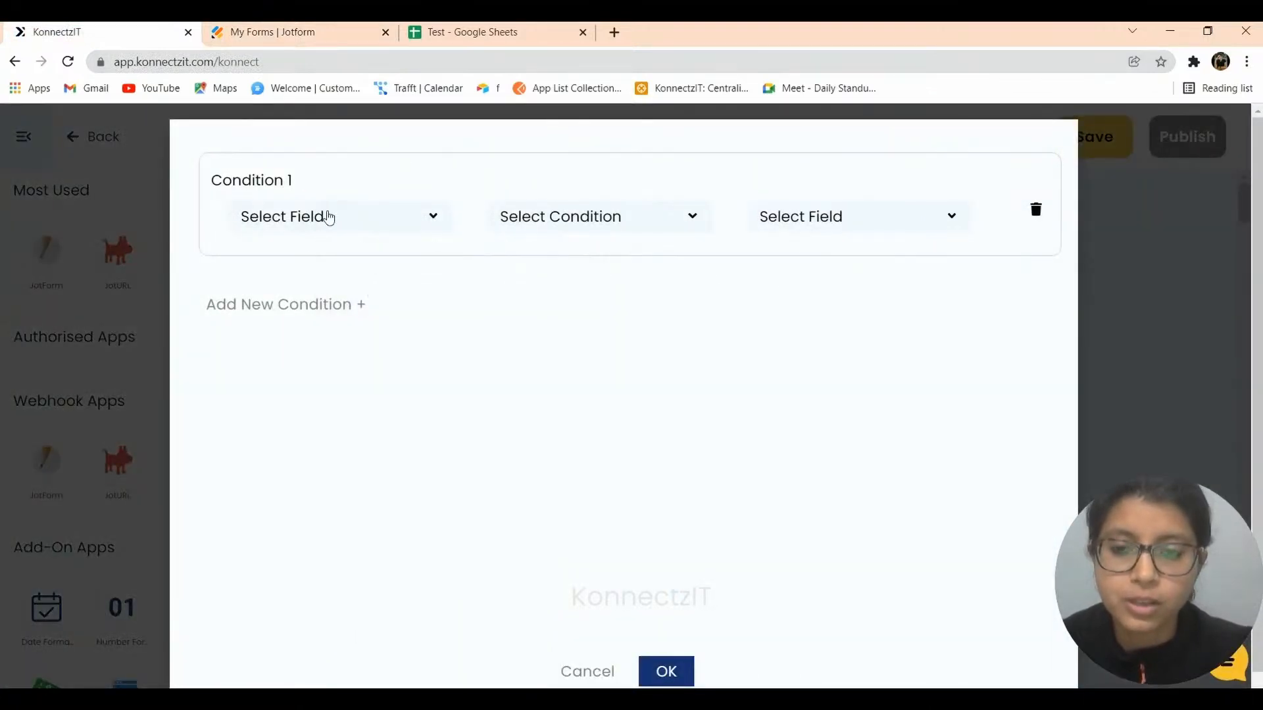
Set the condition to test Q6_typeA with the 'equal to' comparison.
left_click(329, 218)
left_click(327, 263)
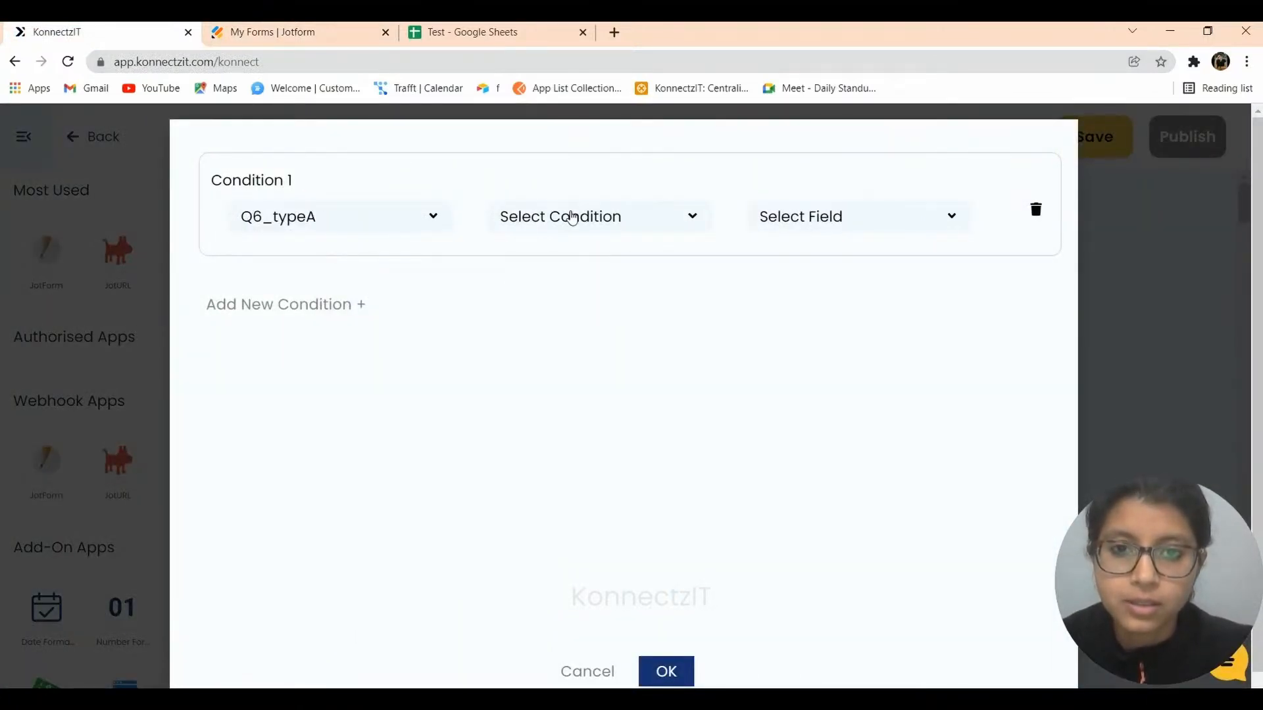
left_click(572, 218)
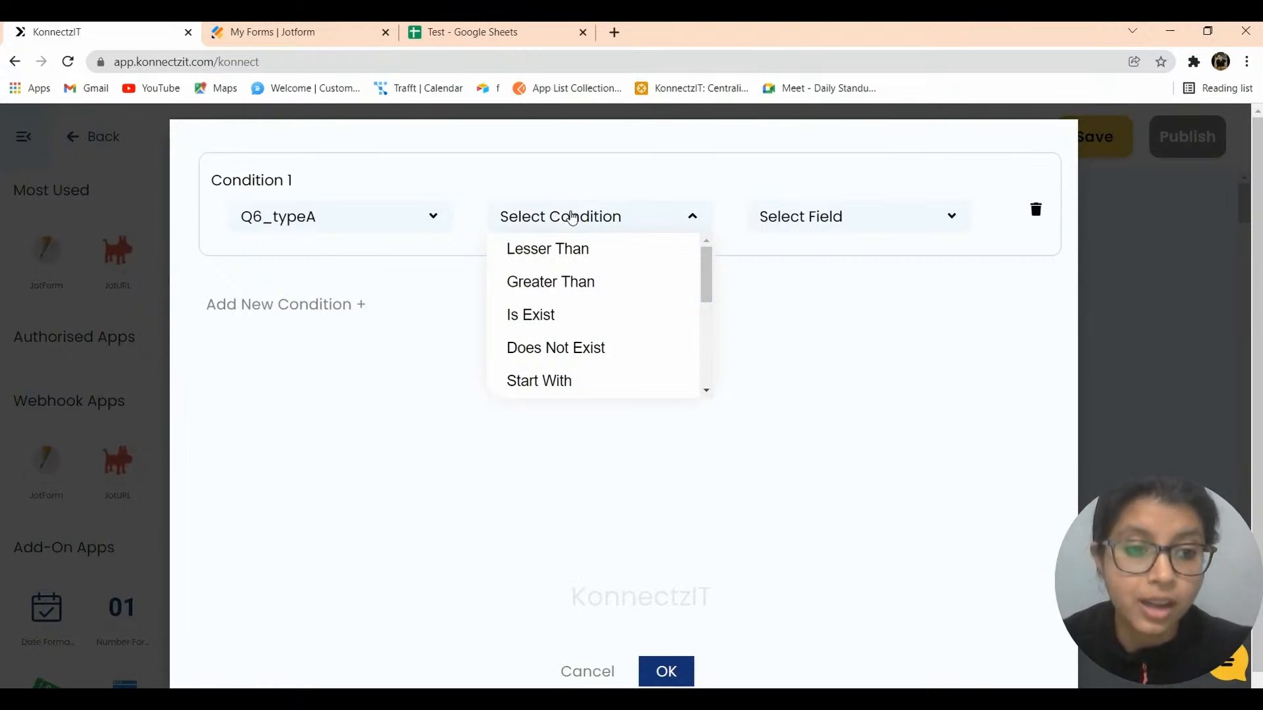
left_click_drag(709, 264, 709, 343)
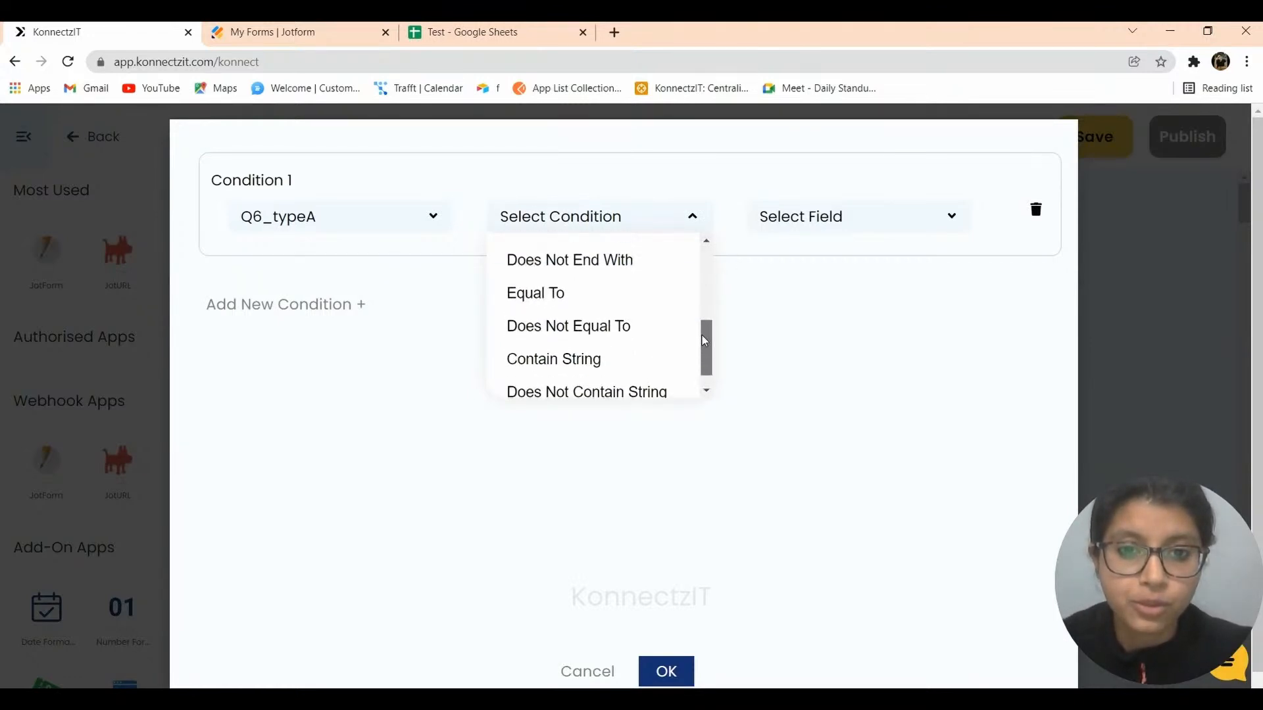
left_click(553, 299)
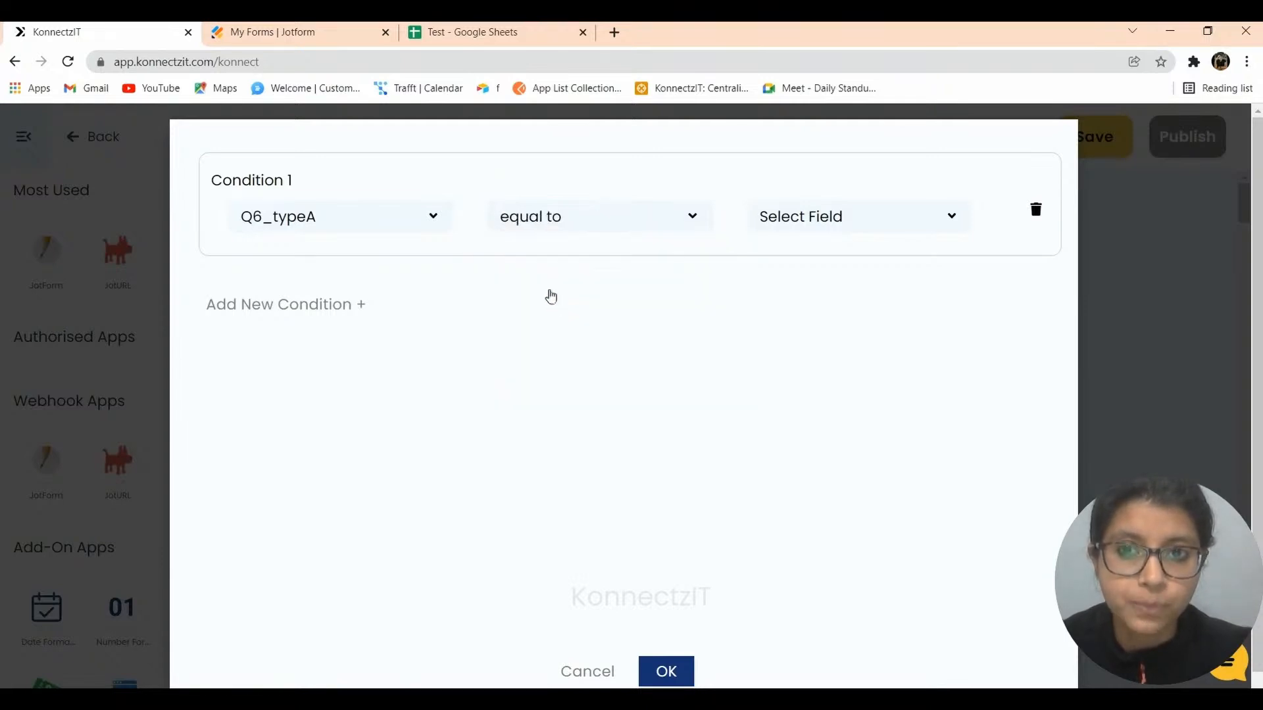
left_click(290, 32)
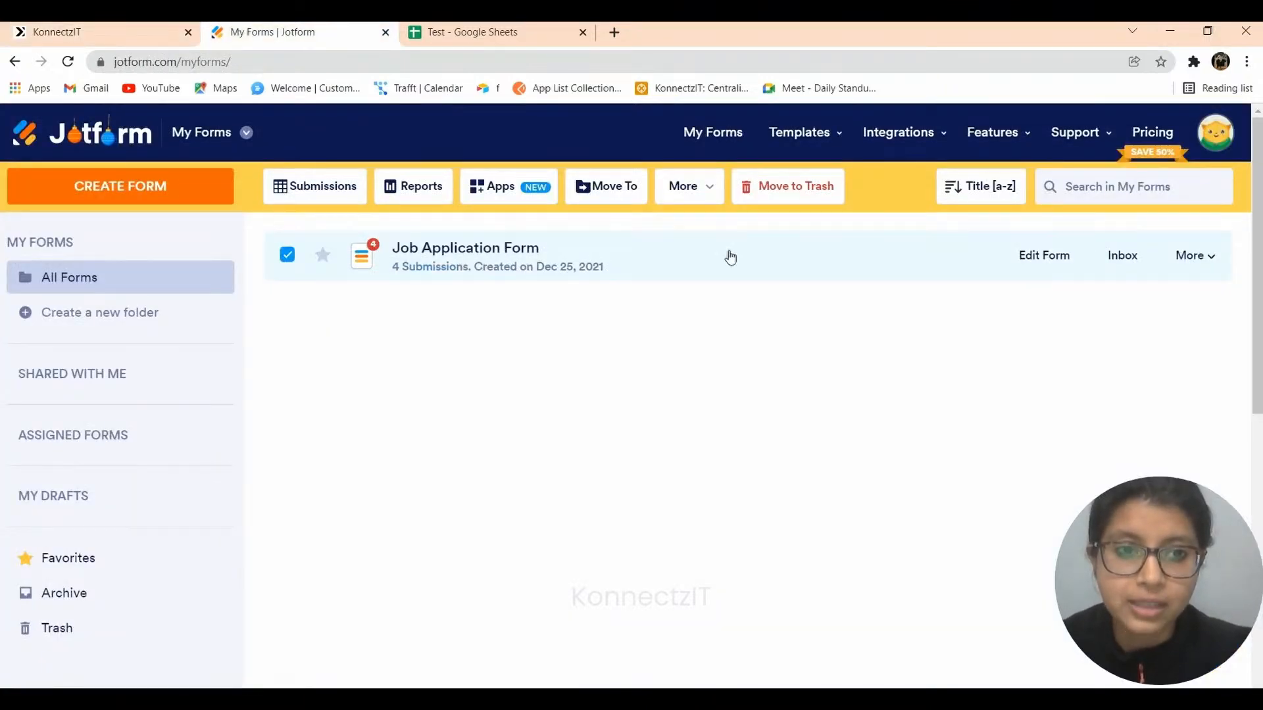
left_click(1045, 255)
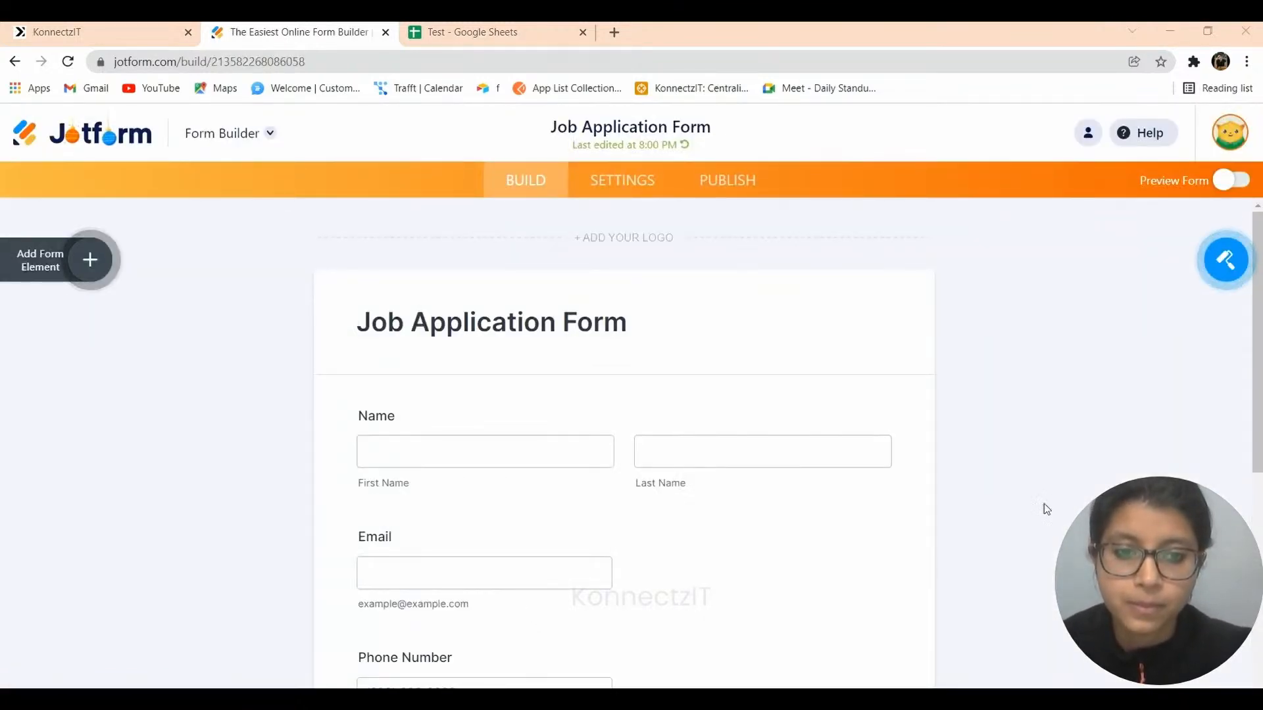
scroll(976, 455, "down", 6)
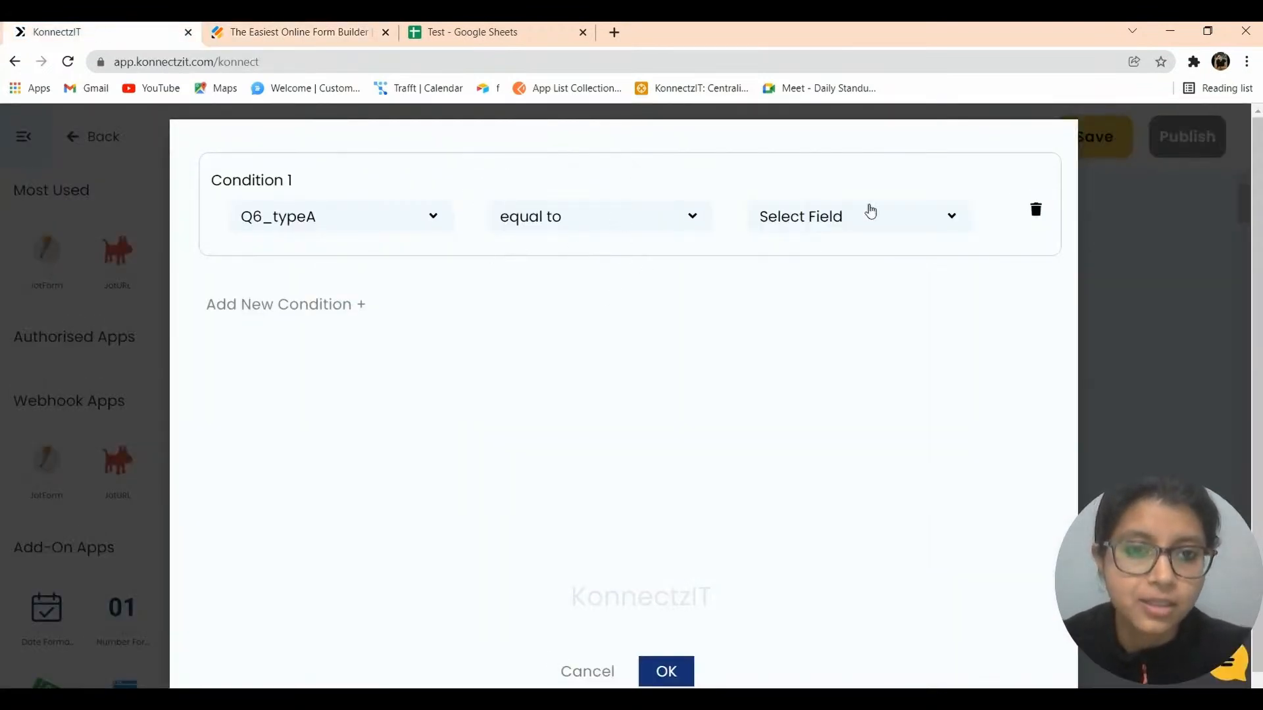
Choose Yes as the comparison value and save the Q6_typeA equal to Yes condition.
left_click(870, 211)
type("Yes")
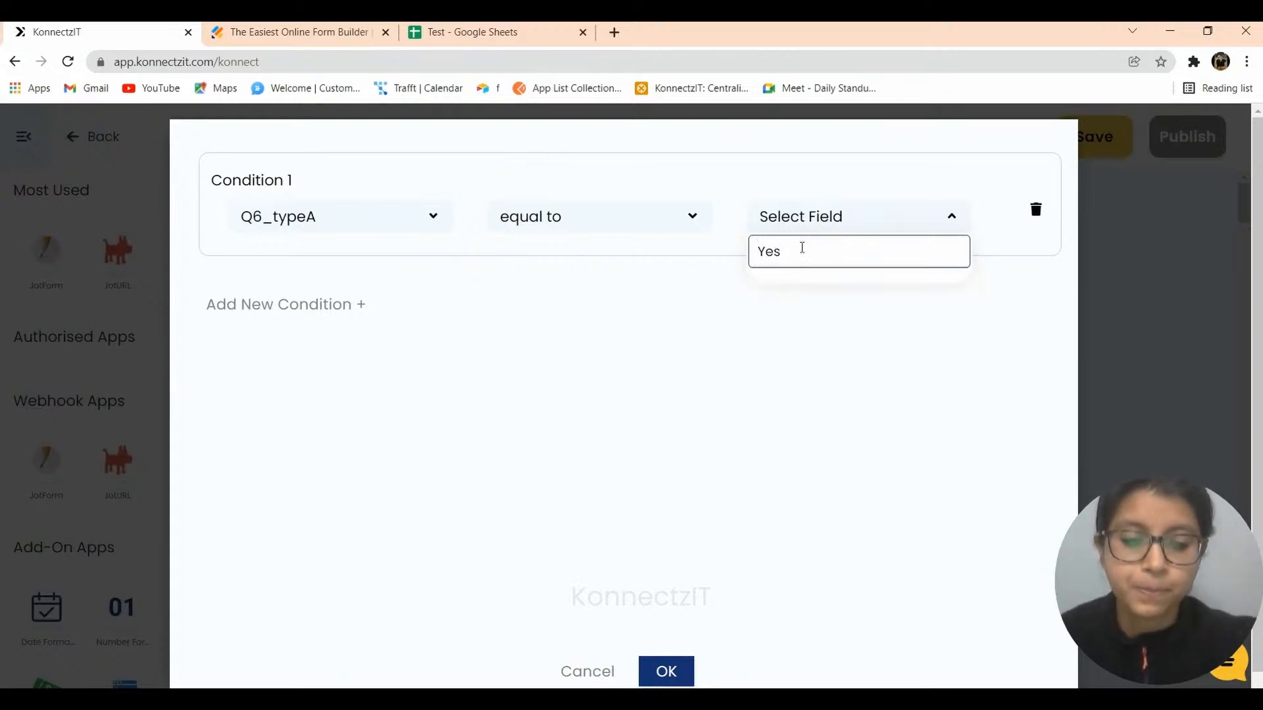
key("Return")
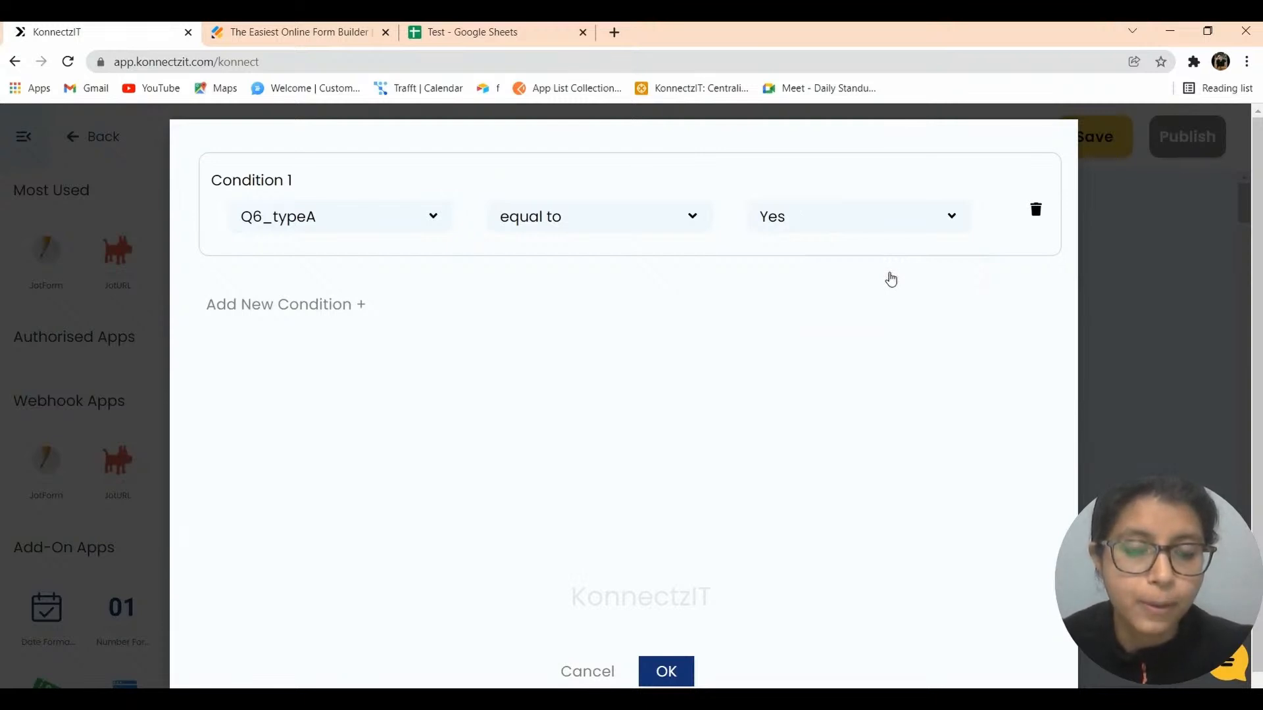
left_click(666, 674)
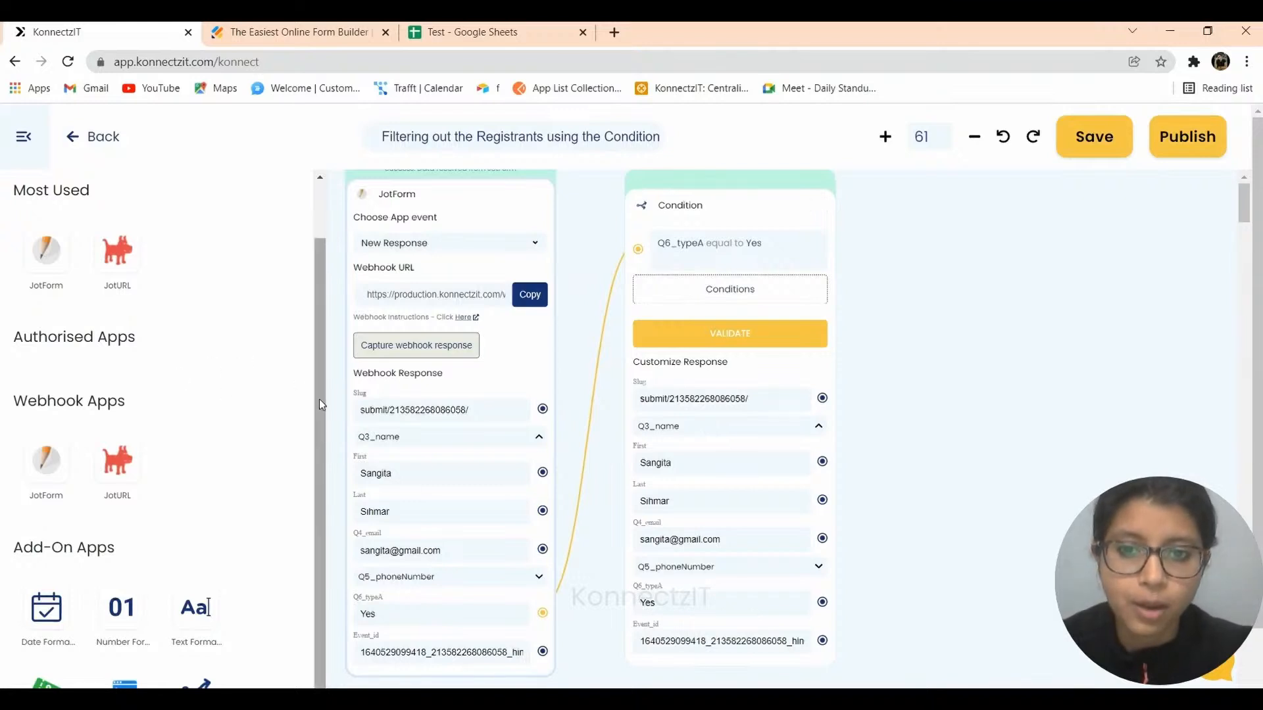
Search 'googl' in the sidebar and add a Google Sheet step after the Condition.
scroll(318, 397, "up", 1)
left_click_drag(97, 210, 2, 214)
type("google")
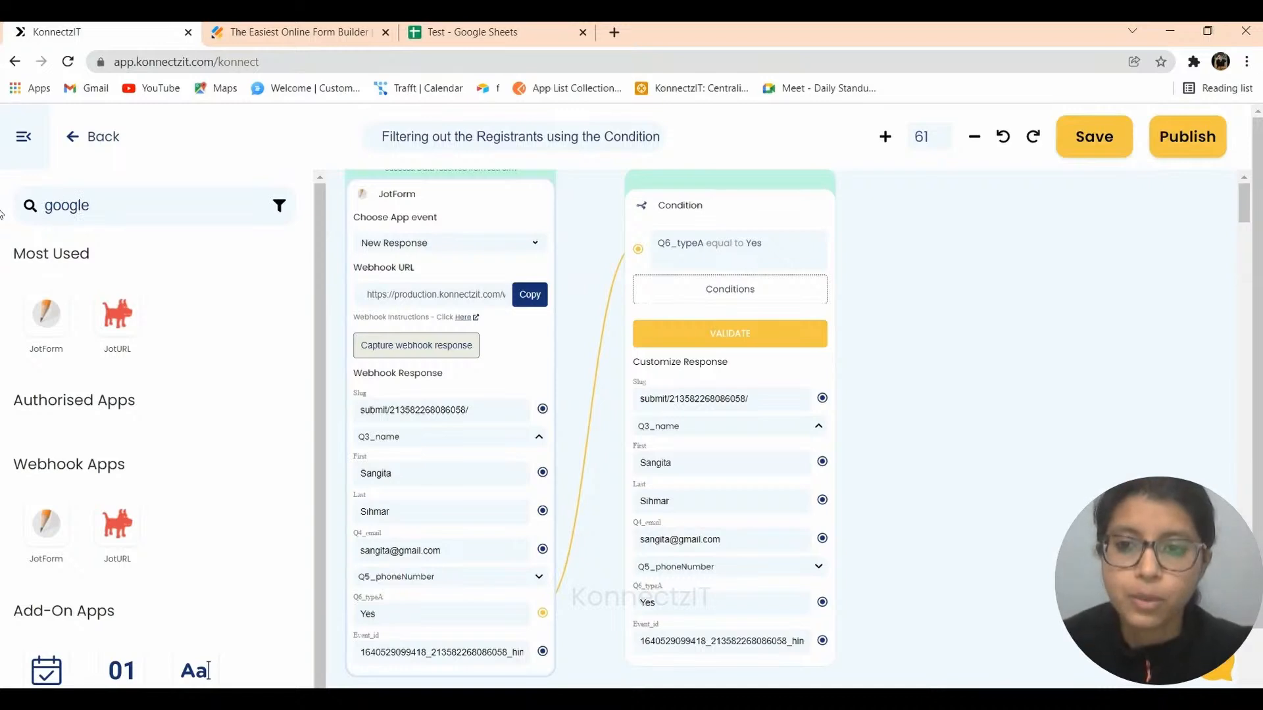
left_click_drag(46, 312, 1013, 256)
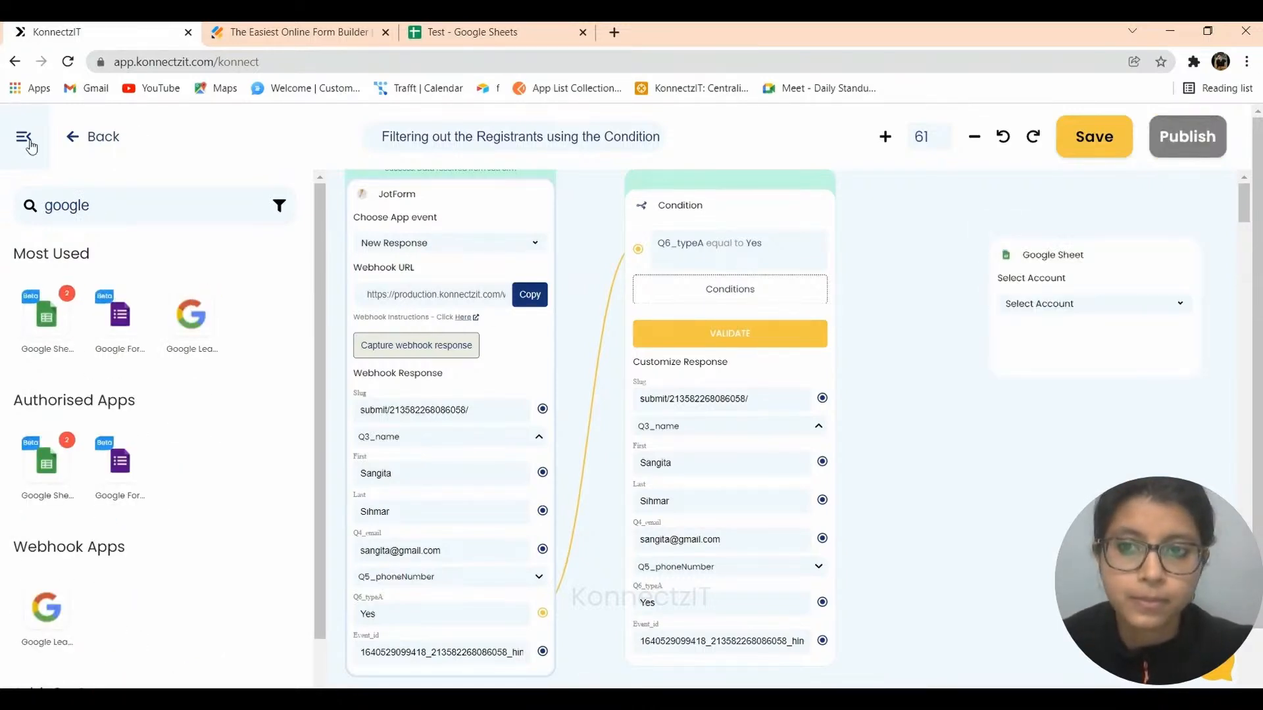
Use Google Sheet Account #1 with the Create Spreadsheet Row action event.
left_click(777, 290)
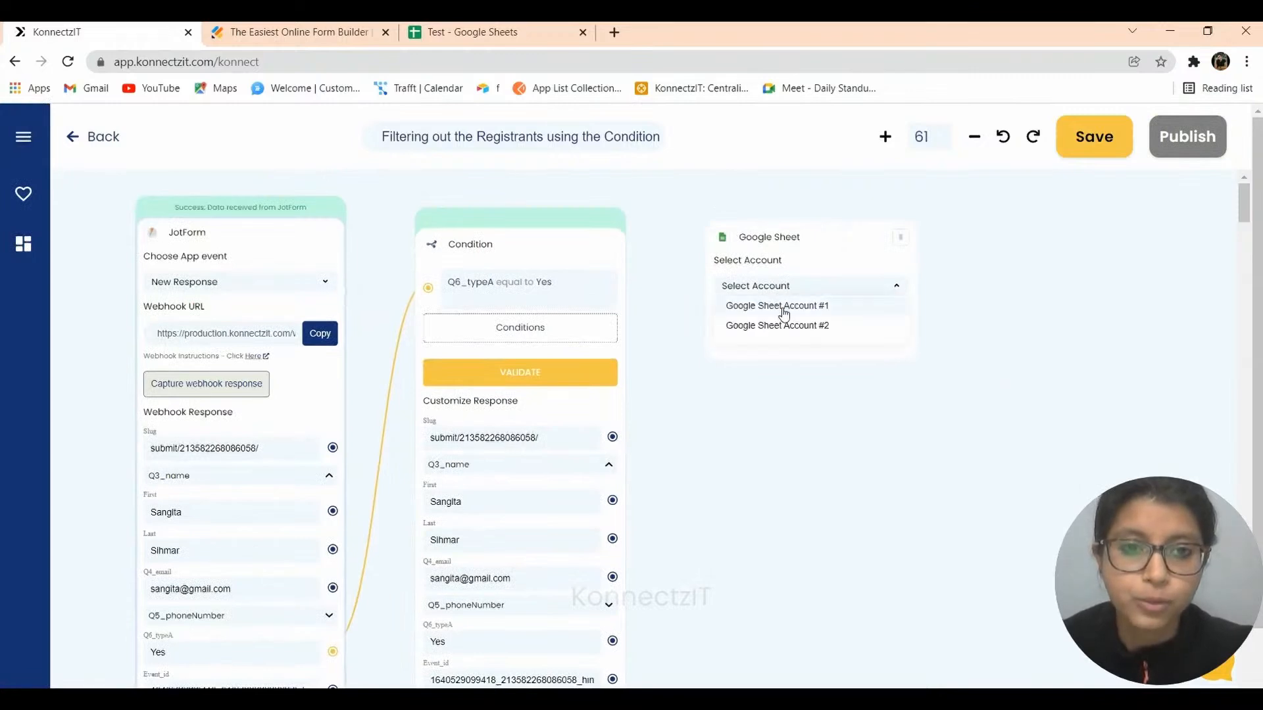
left_click(783, 310)
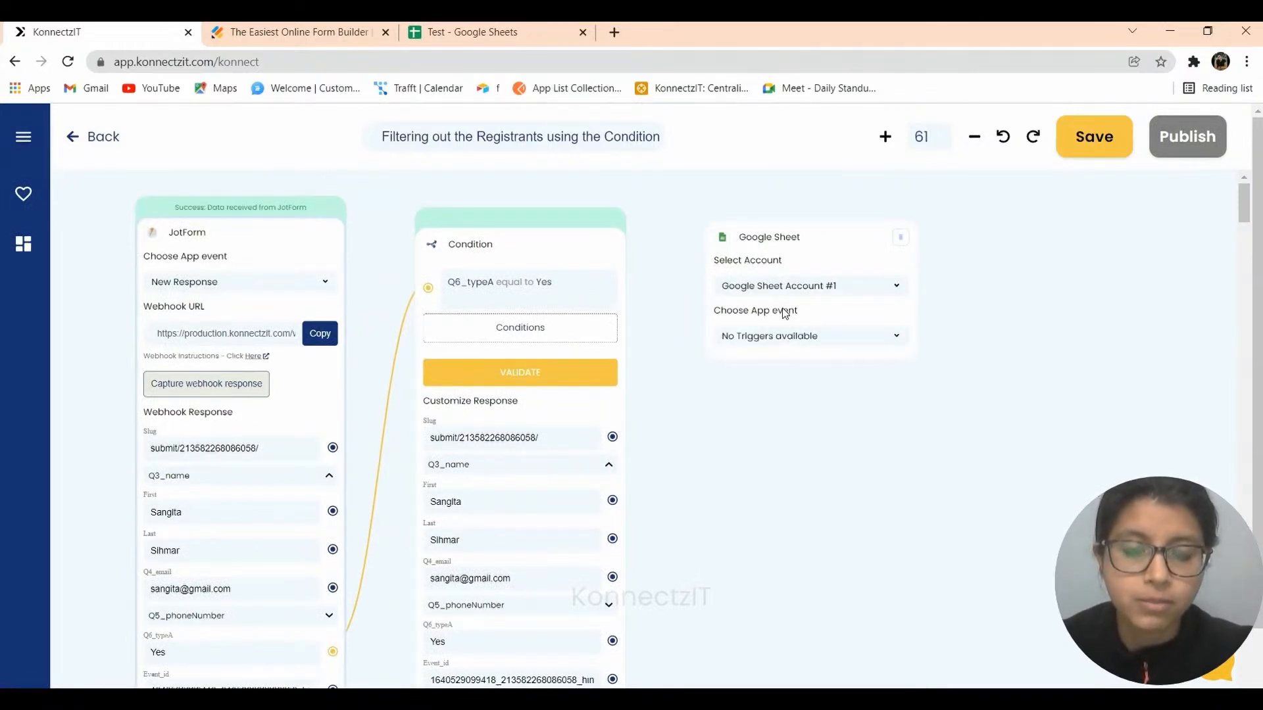
left_click(768, 336)
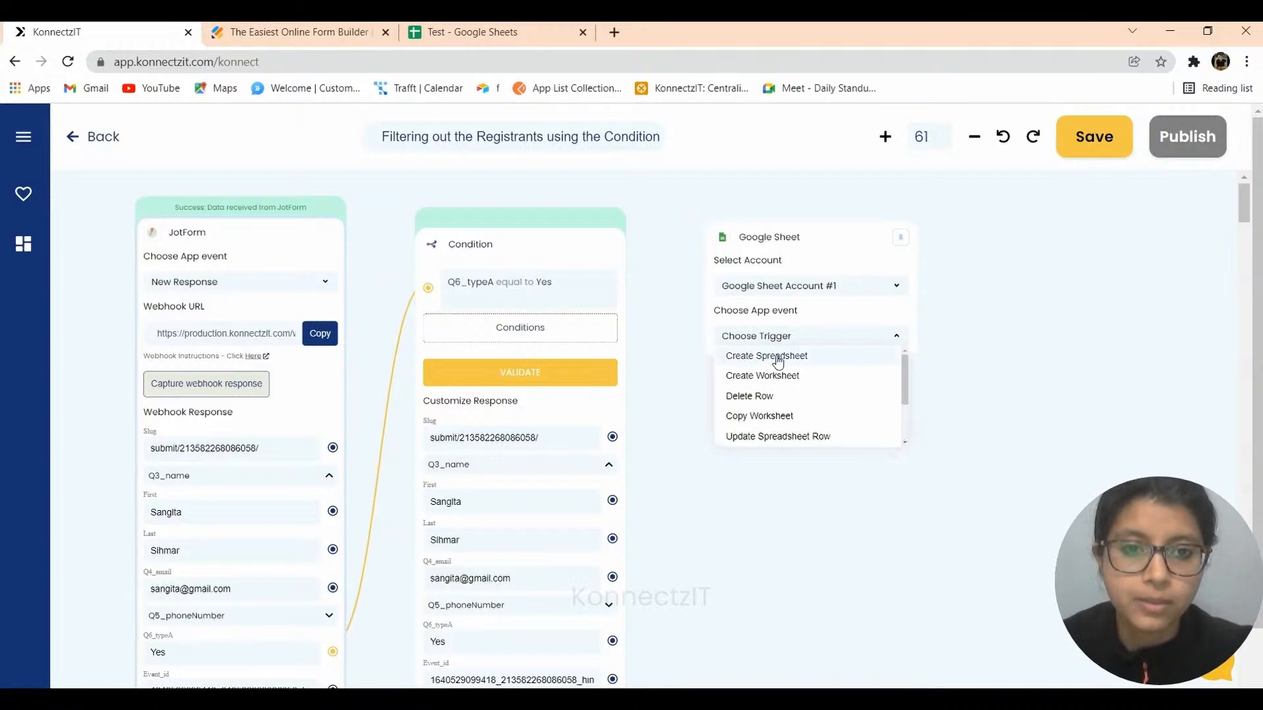
left_click_drag(906, 390, 906, 411)
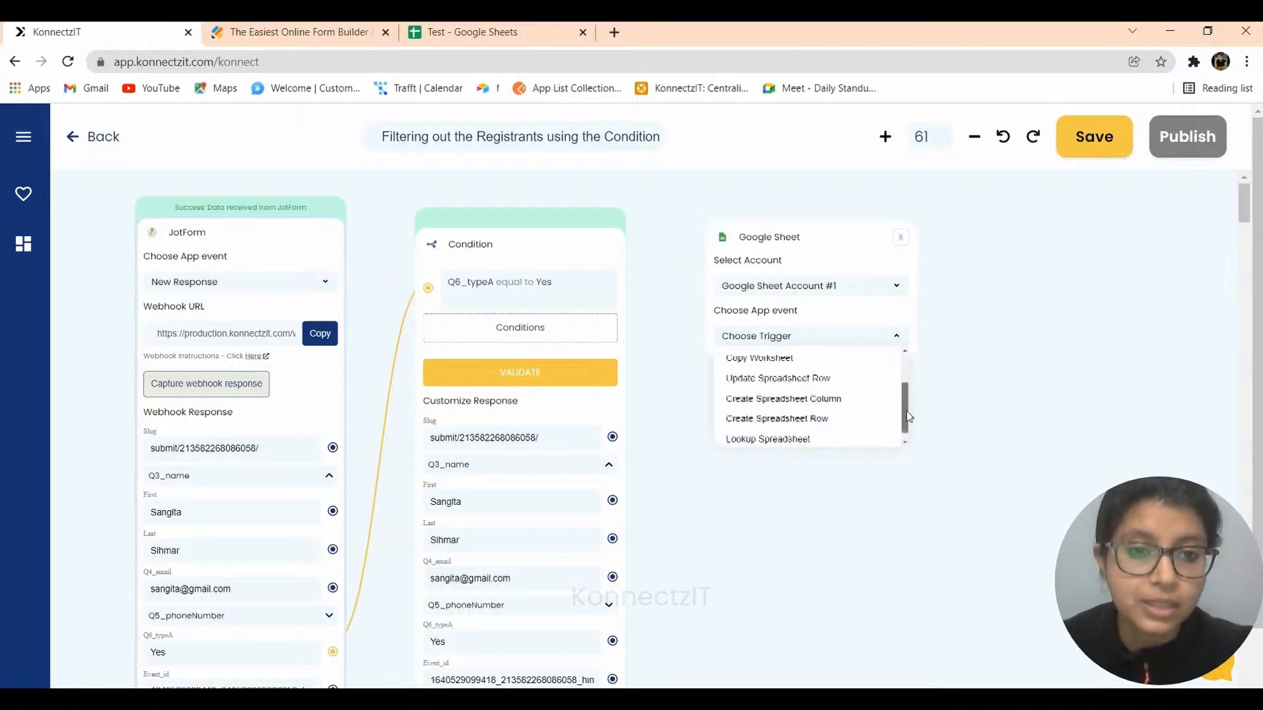
left_click(778, 425)
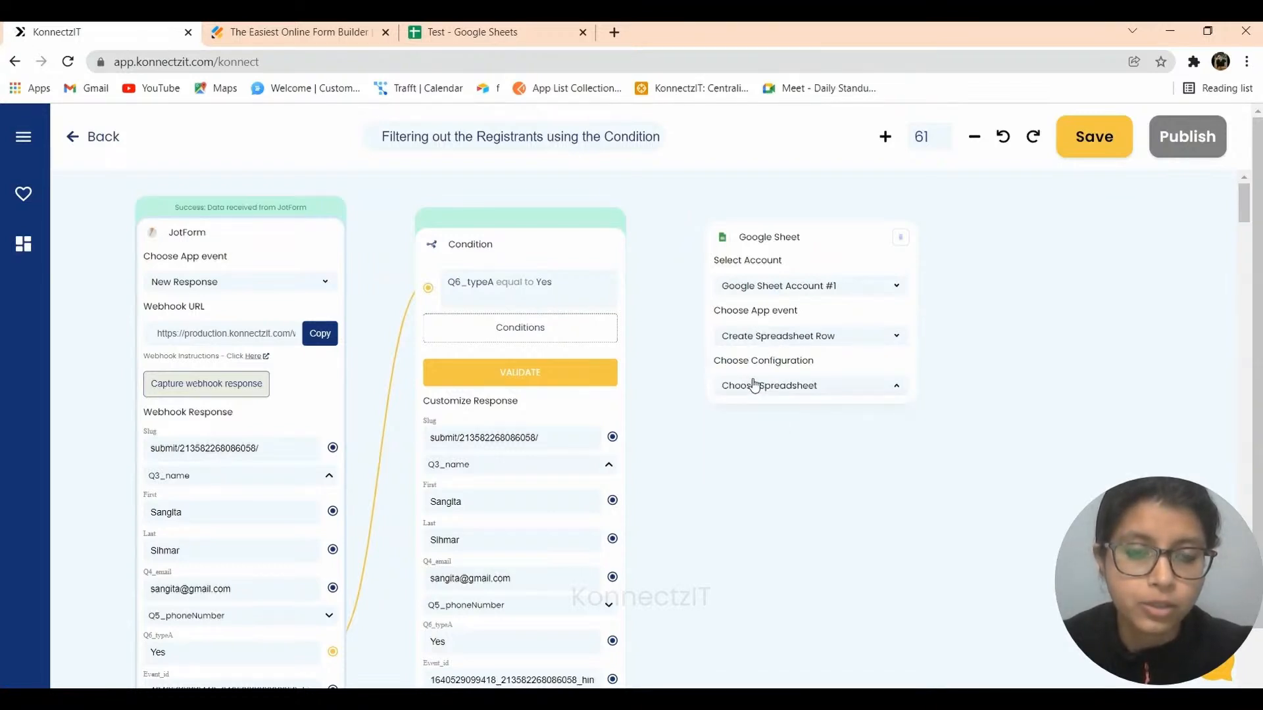
Target the Test spreadsheet's Sheet3, after checking its sheet tabs in Google Sheets.
left_click(757, 413)
left_click(449, 40)
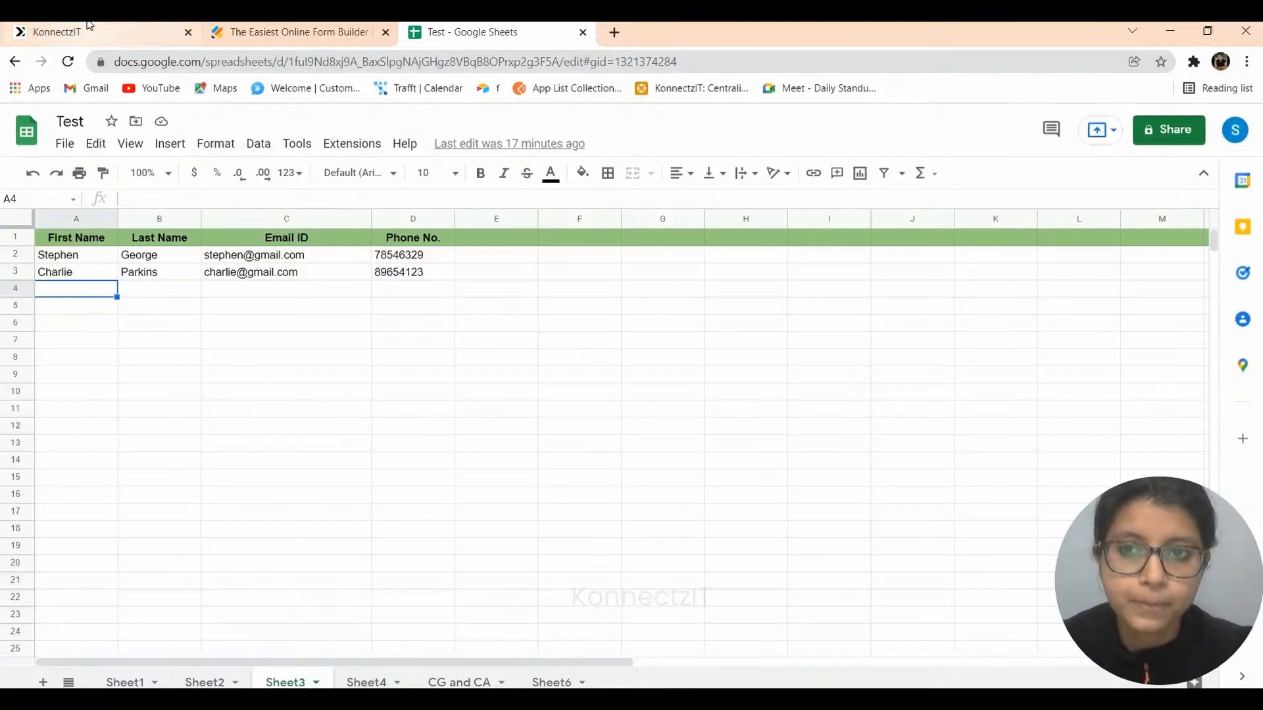
left_click(164, 33)
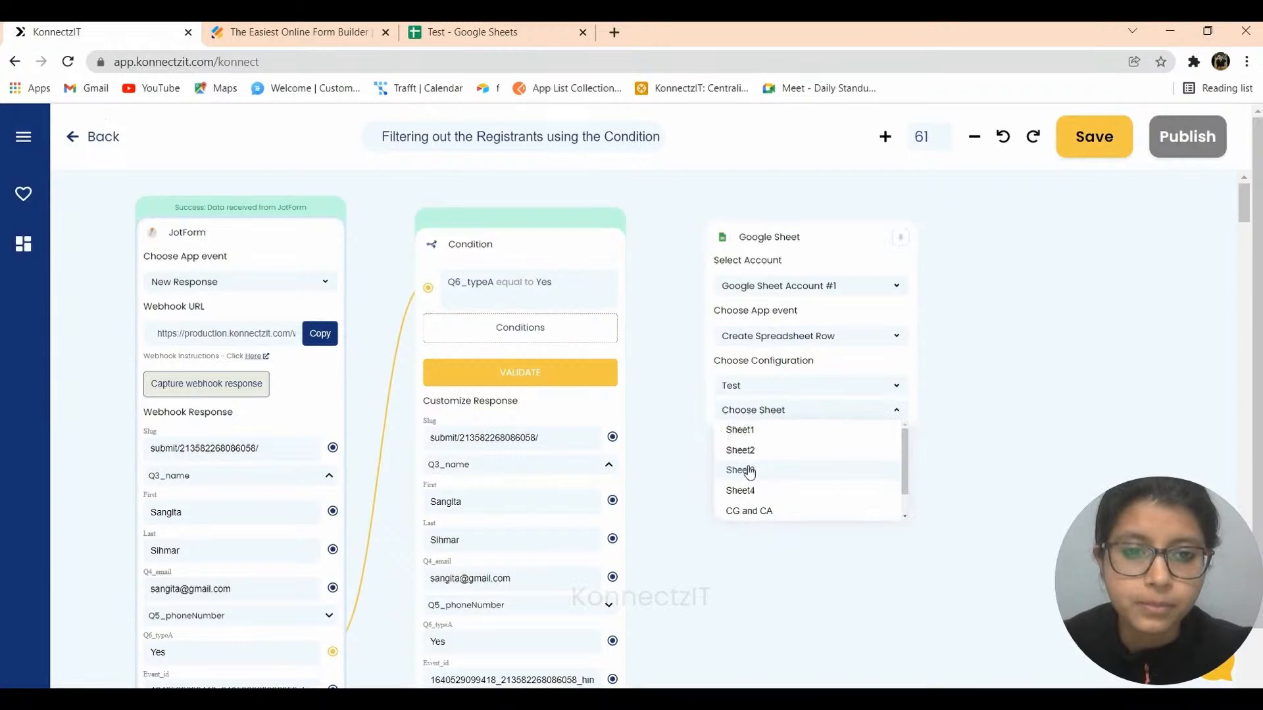
left_click(743, 471)
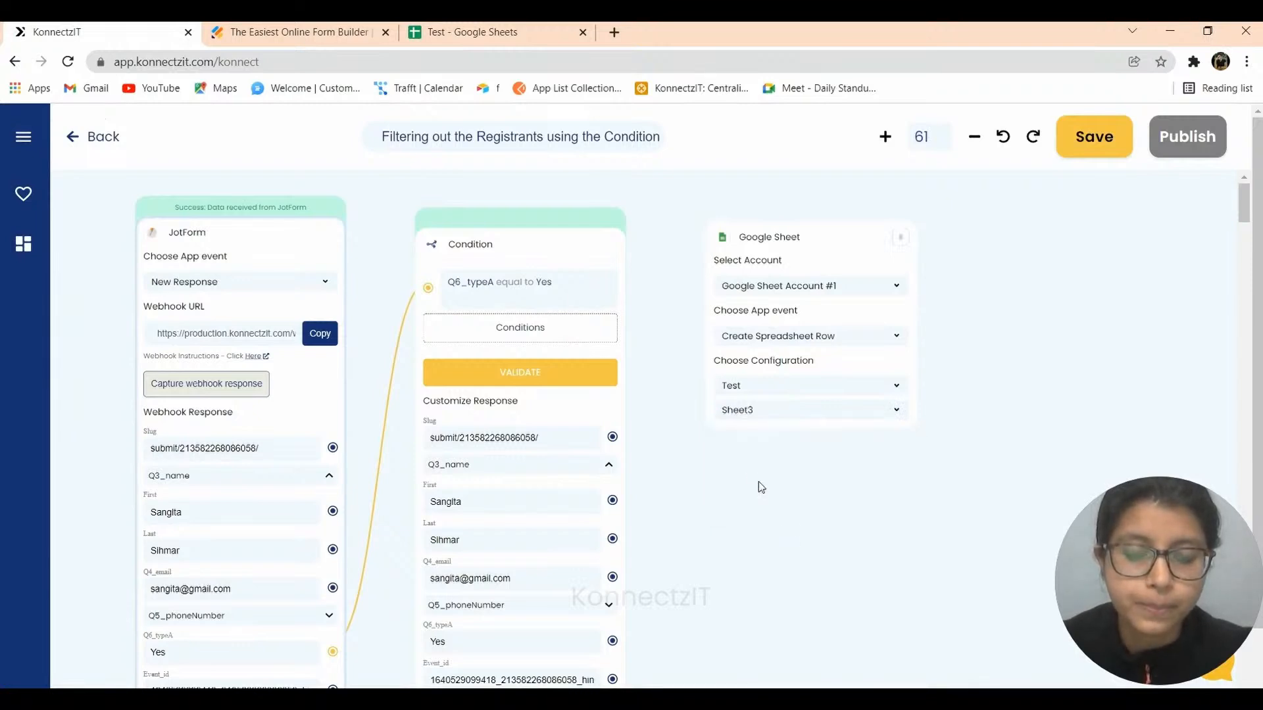
scroll(982, 375, "down", 2)
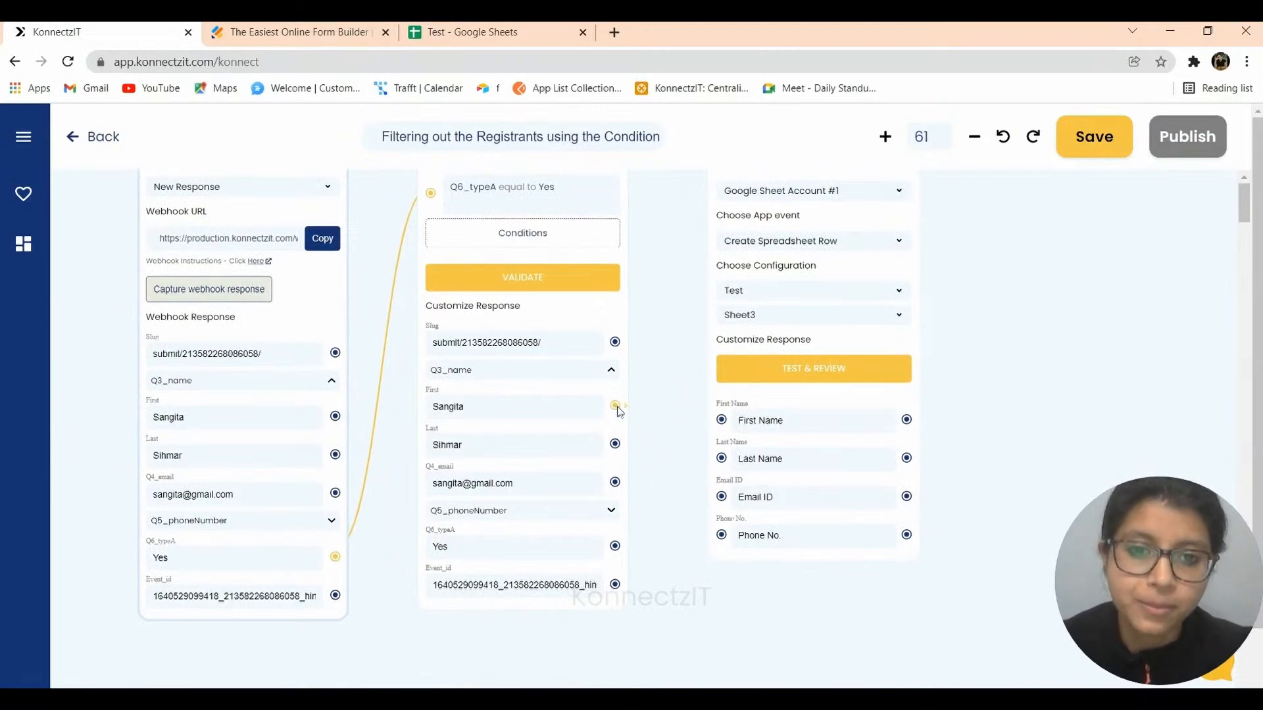
Map First, Last, email and Full phone outputs to First Name, Last Name, Email ID and Phone No.
left_click_drag(653, 416, 722, 422)
left_click_drag(618, 449, 721, 460)
left_click_drag(615, 483, 724, 501)
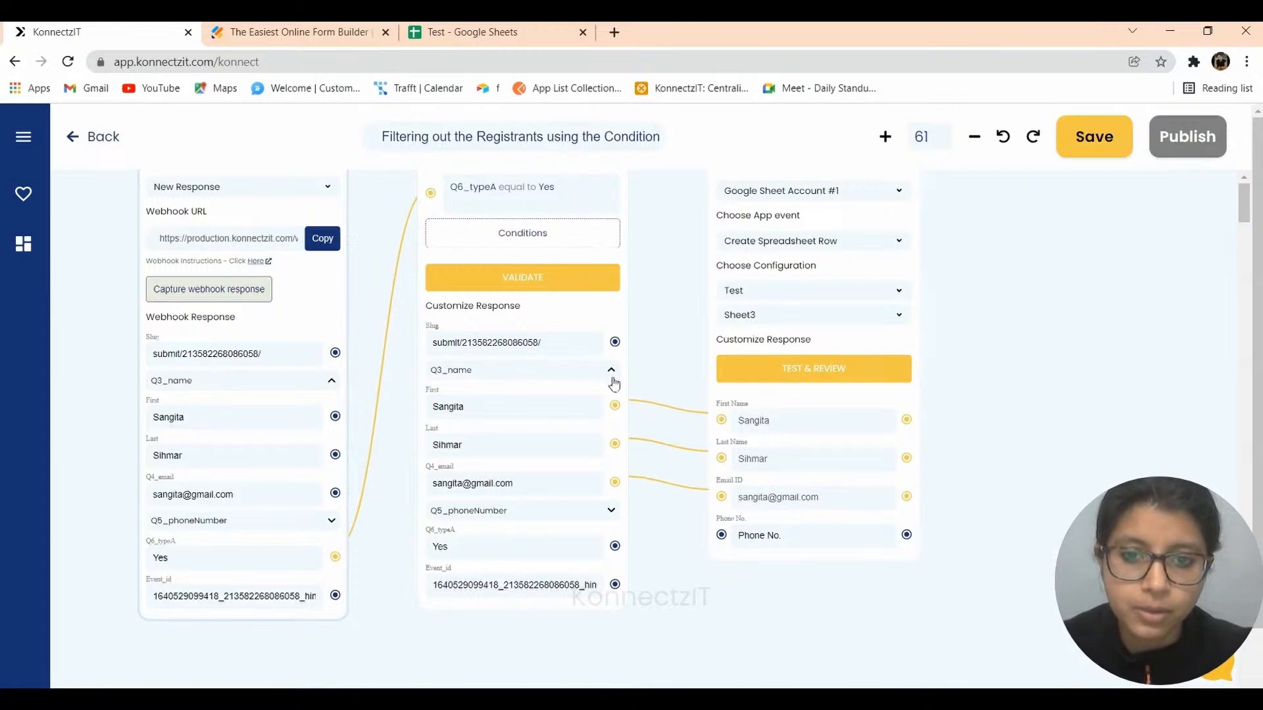
left_click(611, 513)
left_click_drag(678, 541, 722, 535)
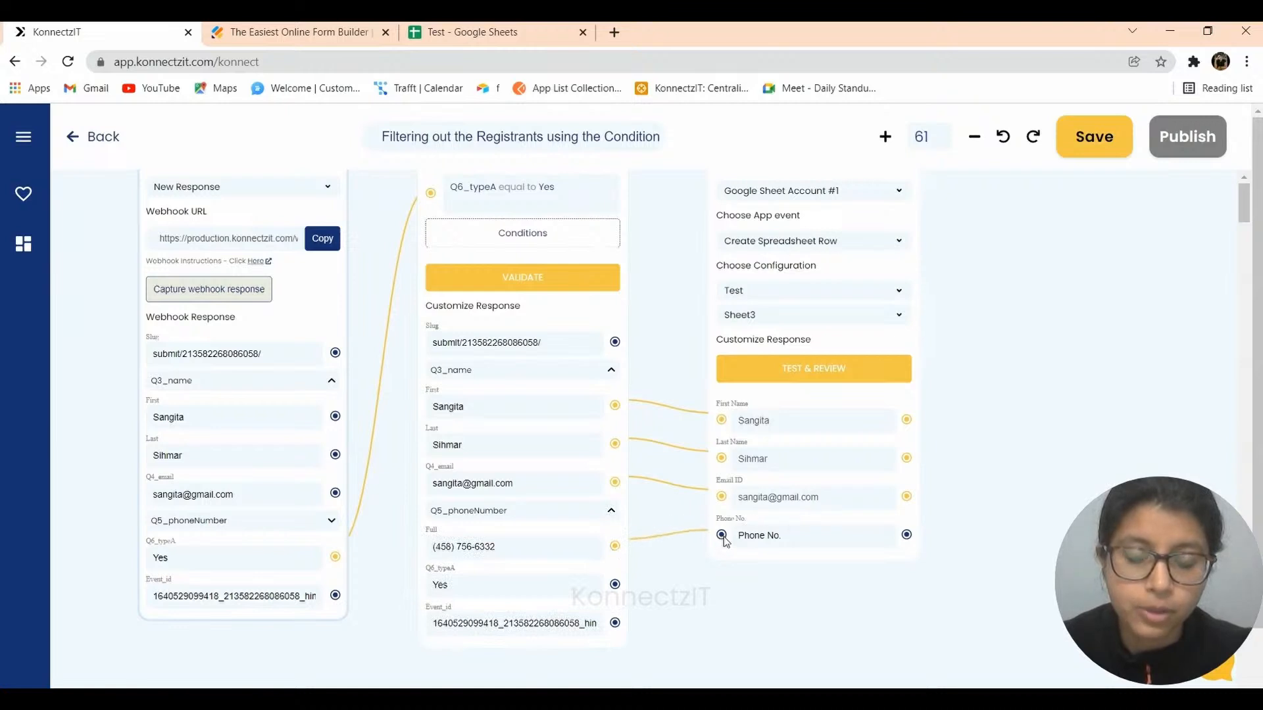
Test the Google Sheet step with sample data and publish the Konnectz.
left_click(793, 371)
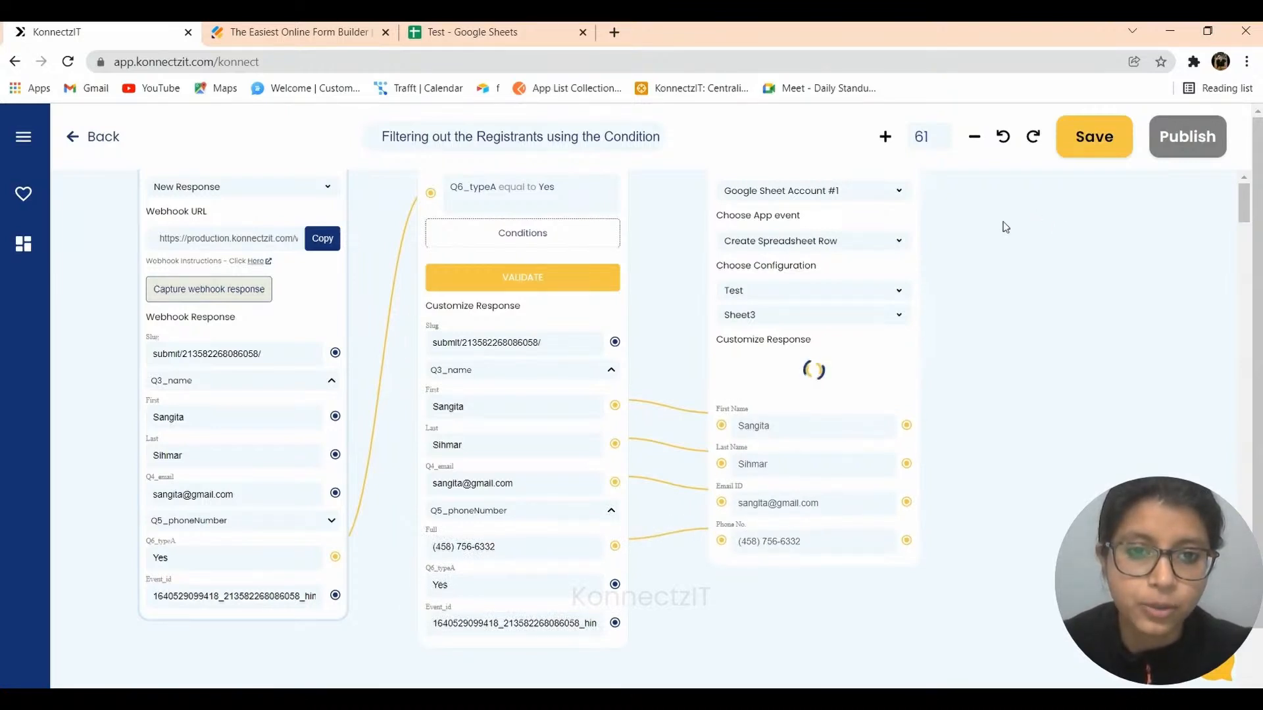
left_click_drag(1008, 282, 1008, 322)
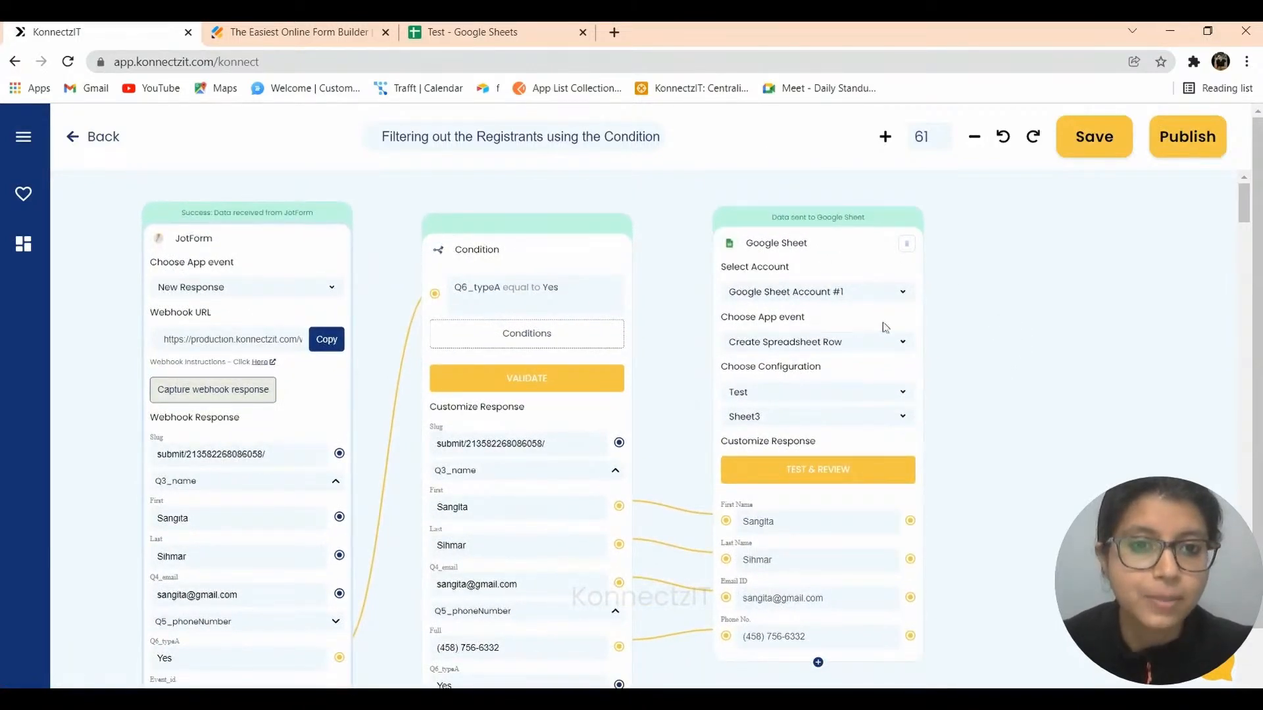
left_click(1210, 139)
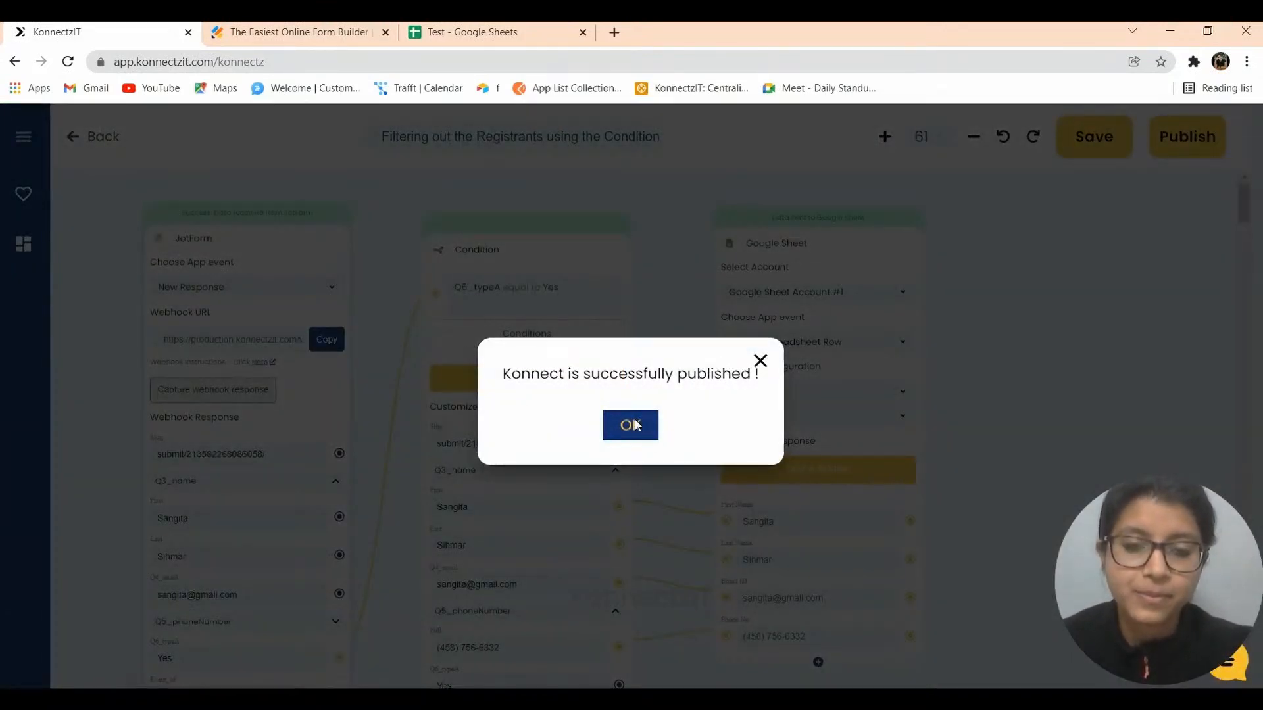
Dismiss the publish message, reopen the Konnectz from Home, and verify the test row in Sheet3.
left_click(636, 426)
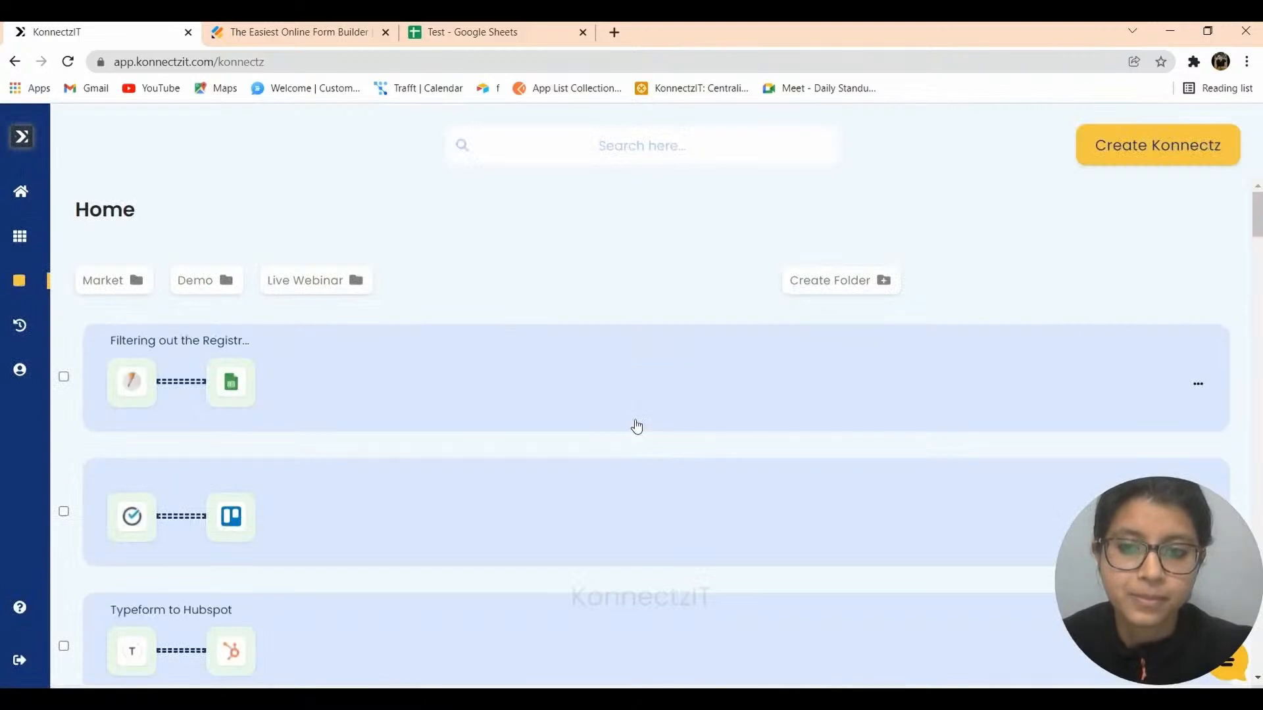
left_click(564, 385)
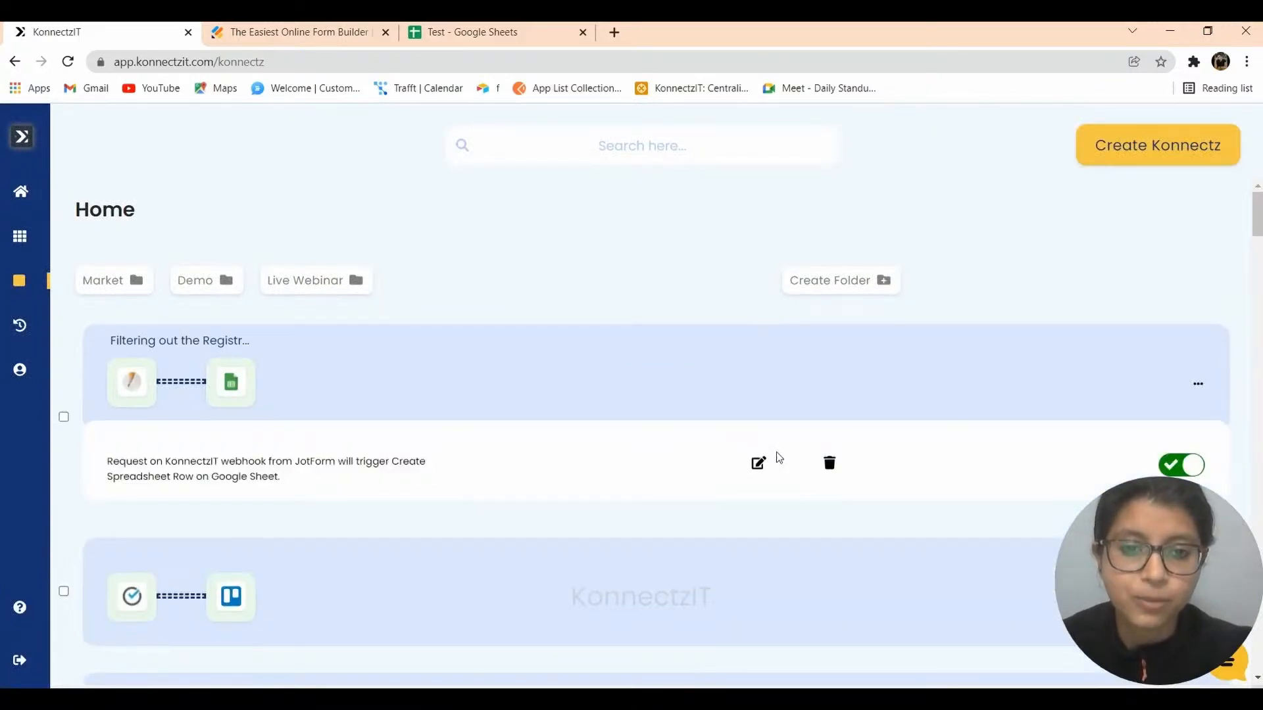
left_click(757, 462)
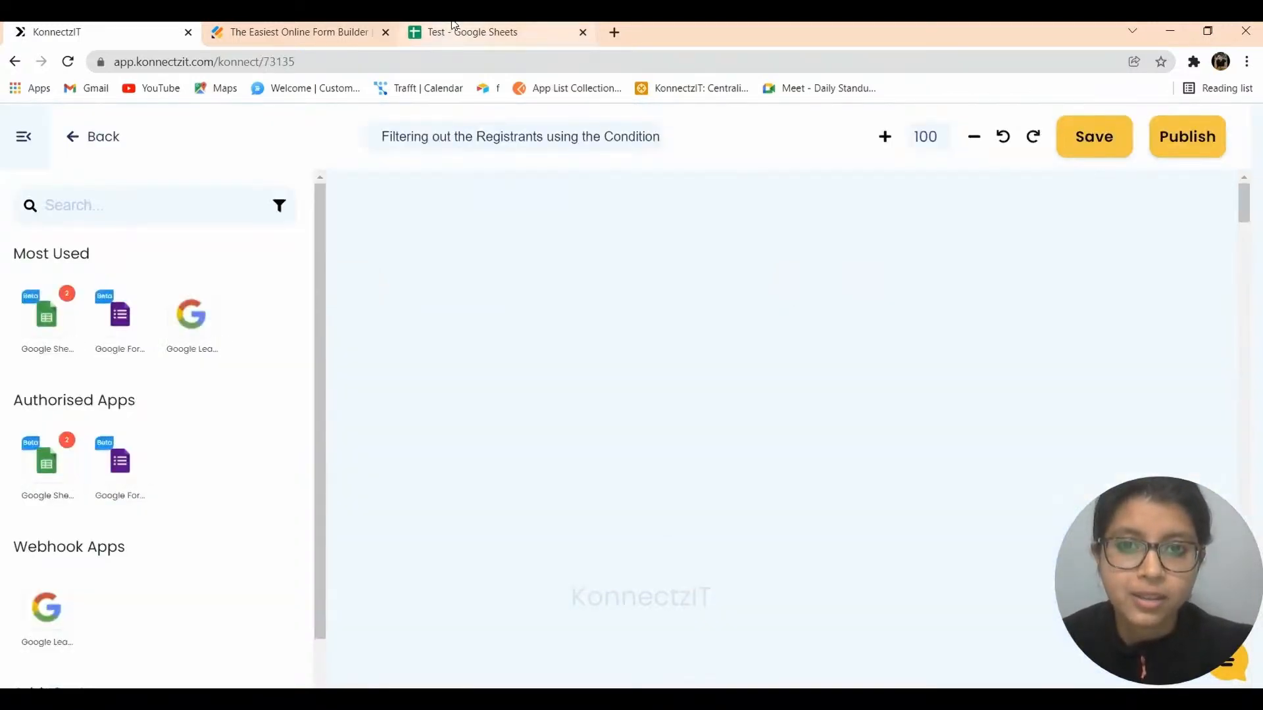
left_click(454, 29)
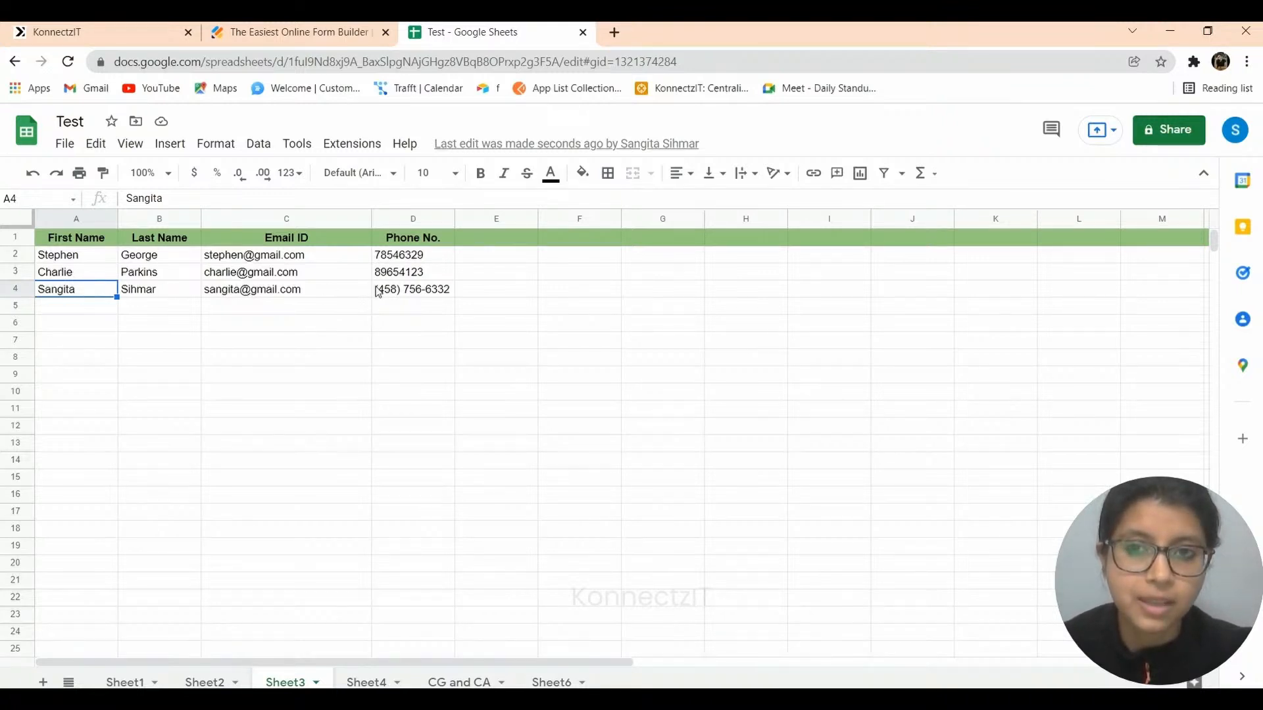
left_click(100, 25)
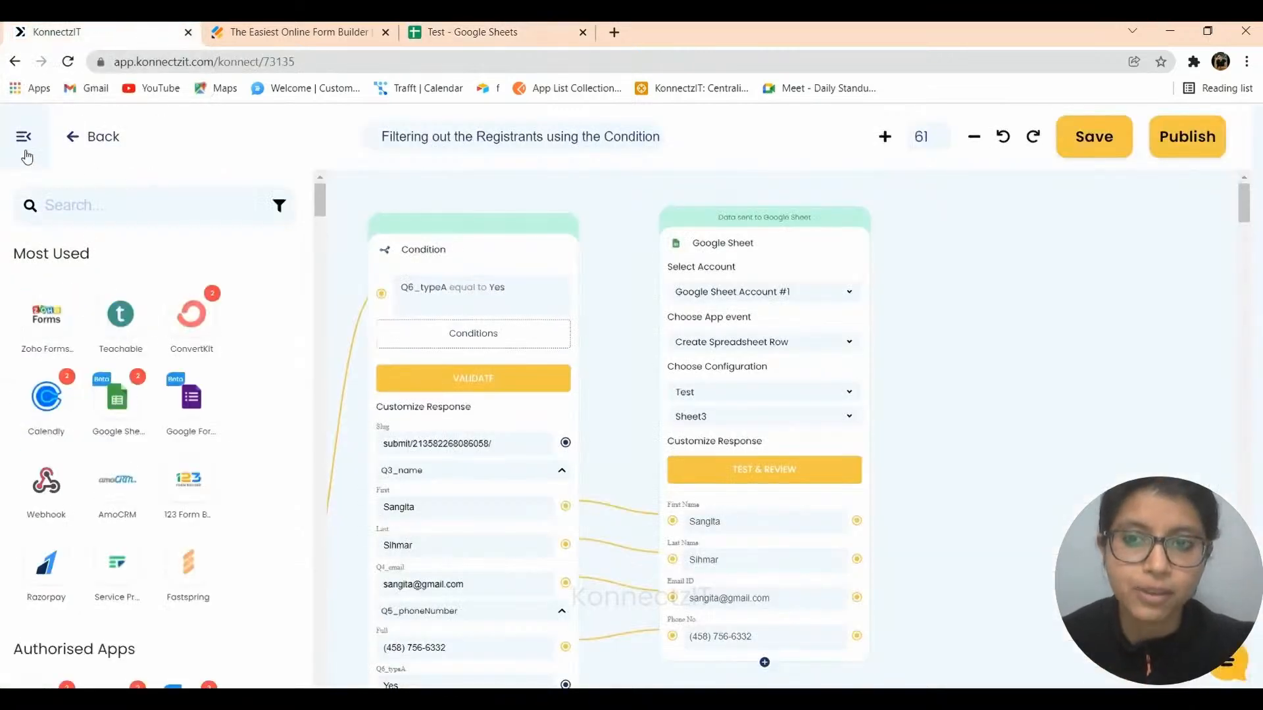
Copy the Job Application Form's public link and load it in a new tab.
left_click(289, 31)
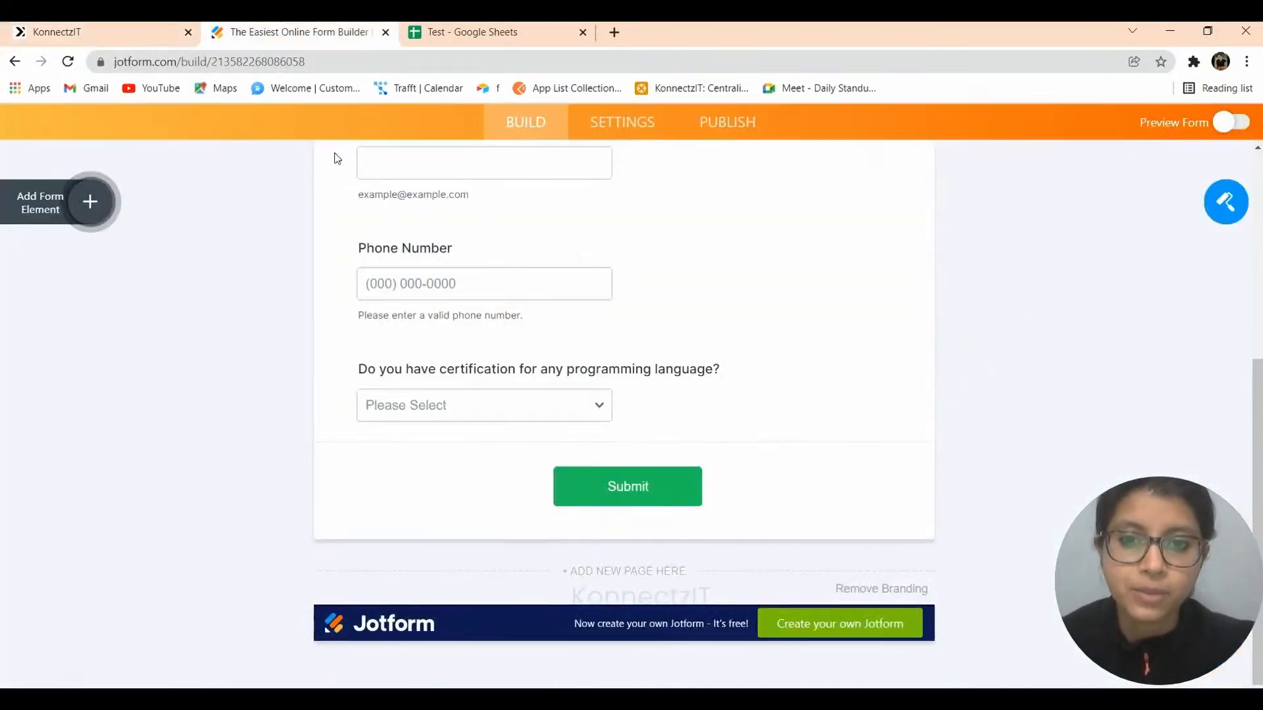
scroll(351, 248, "up", 7)
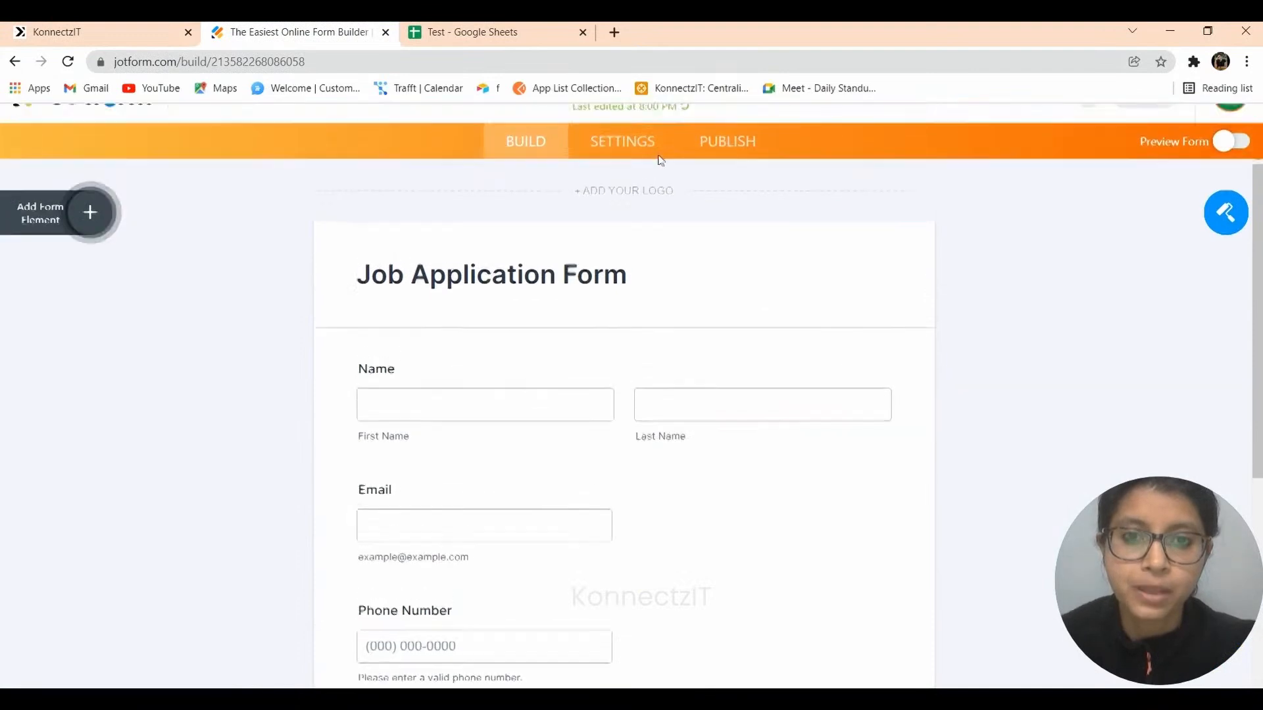
left_click(726, 190)
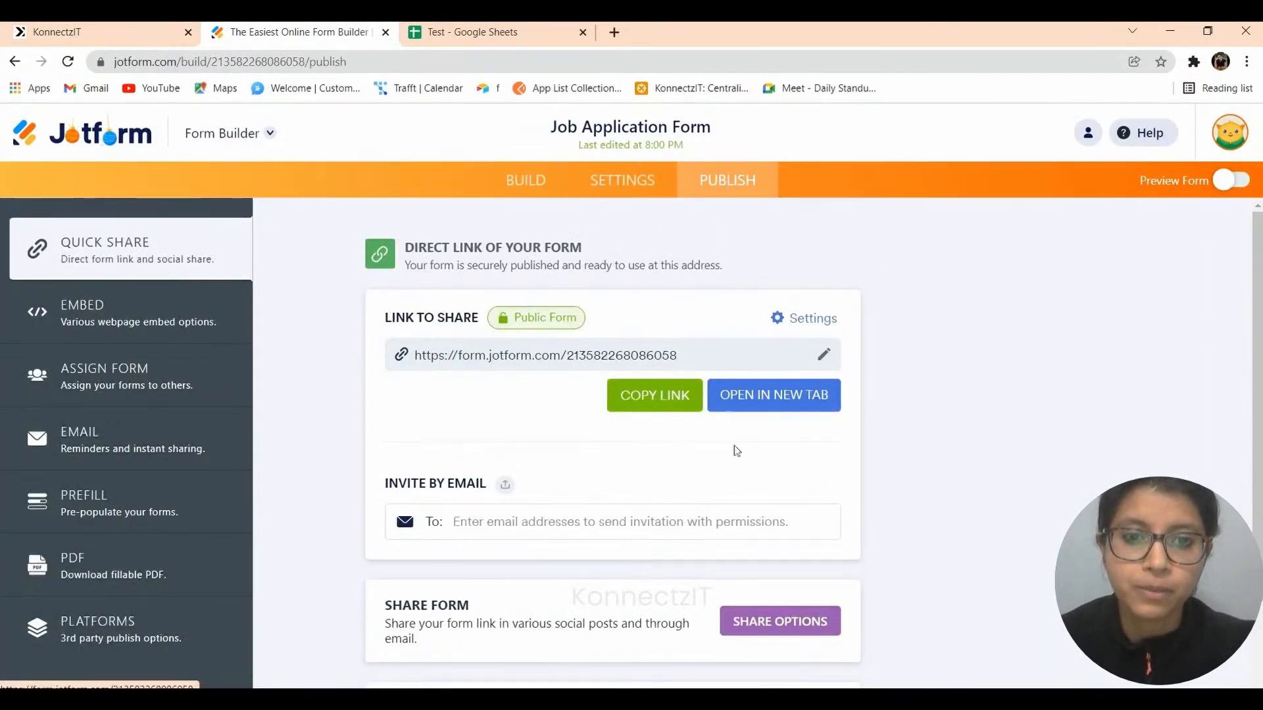
left_click(680, 396)
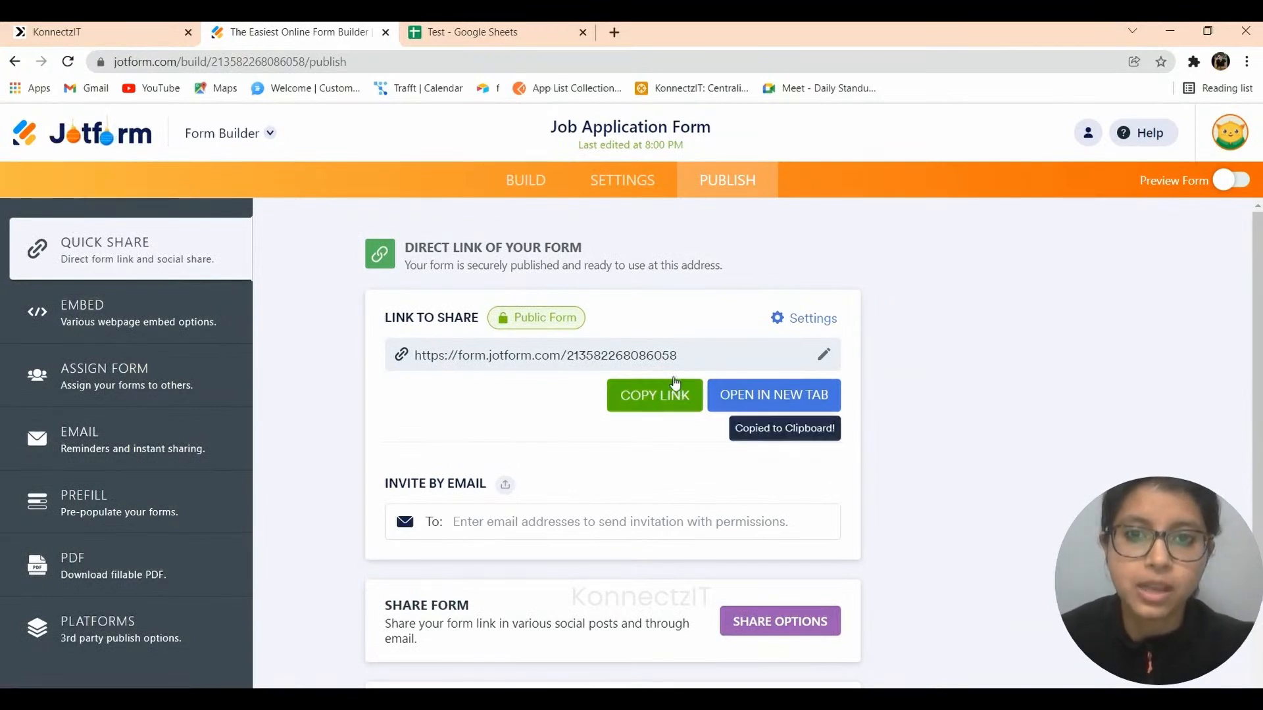
left_click(612, 31)
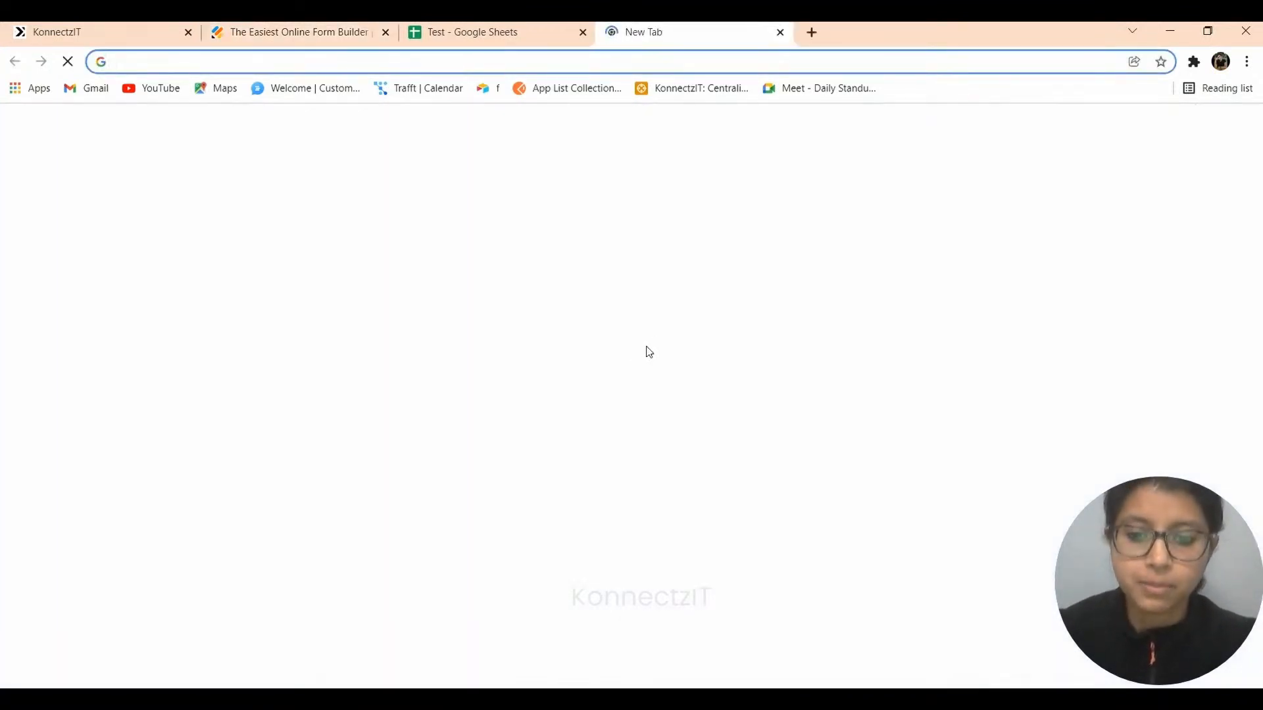
key("ctrl+v")
key("Return")
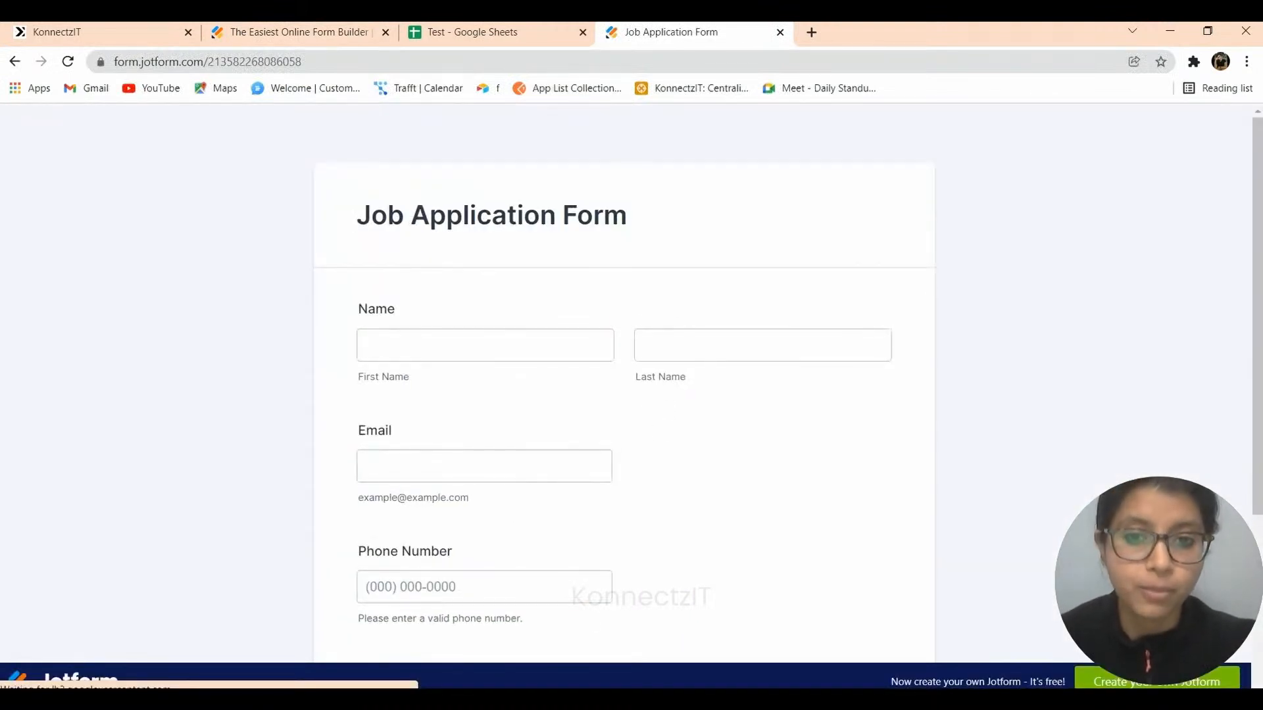
Fill in the applicant's first name, last name, email and phone number.
left_click(591, 475)
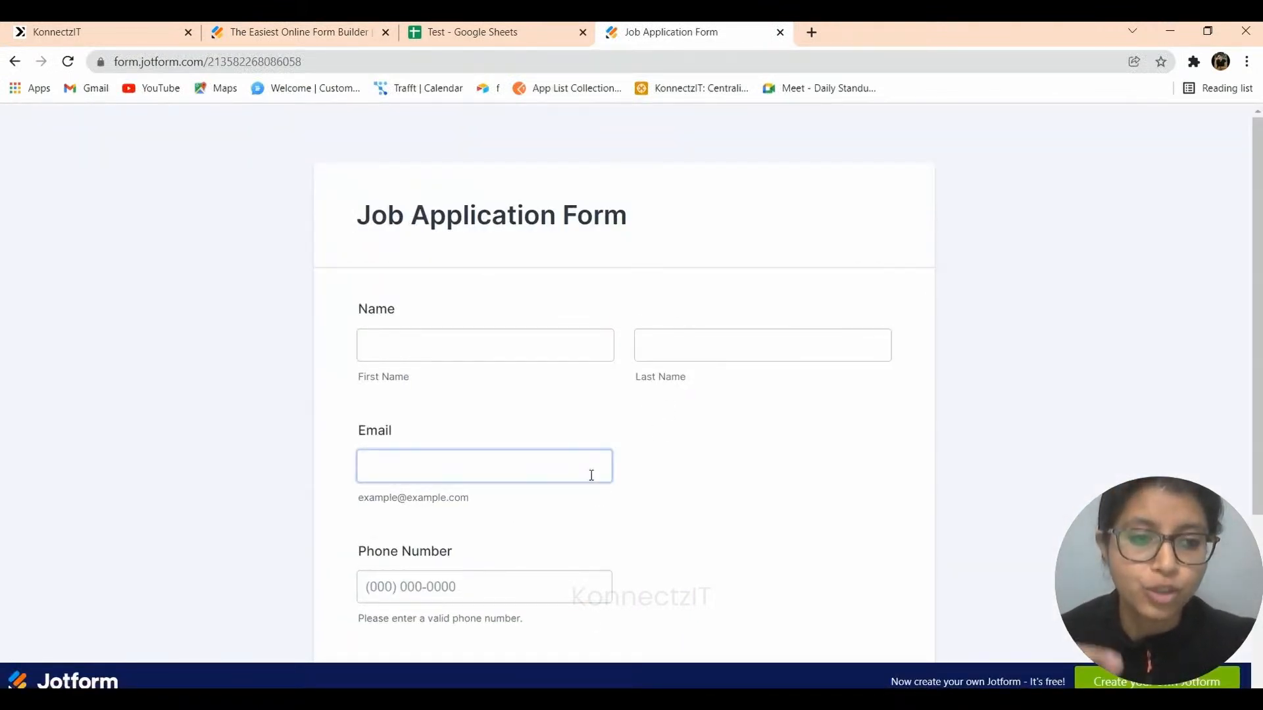
scroll(591, 475, "down", 4)
left_click(591, 476)
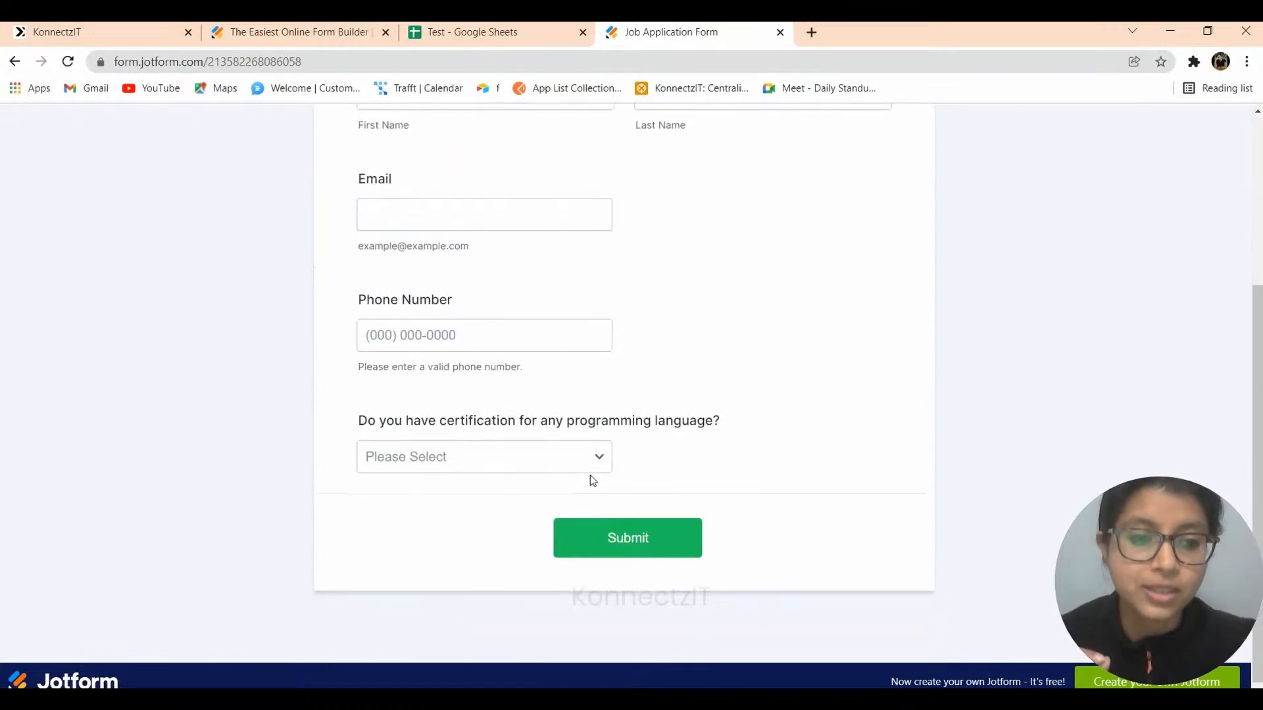
scroll(592, 477, "up", 1)
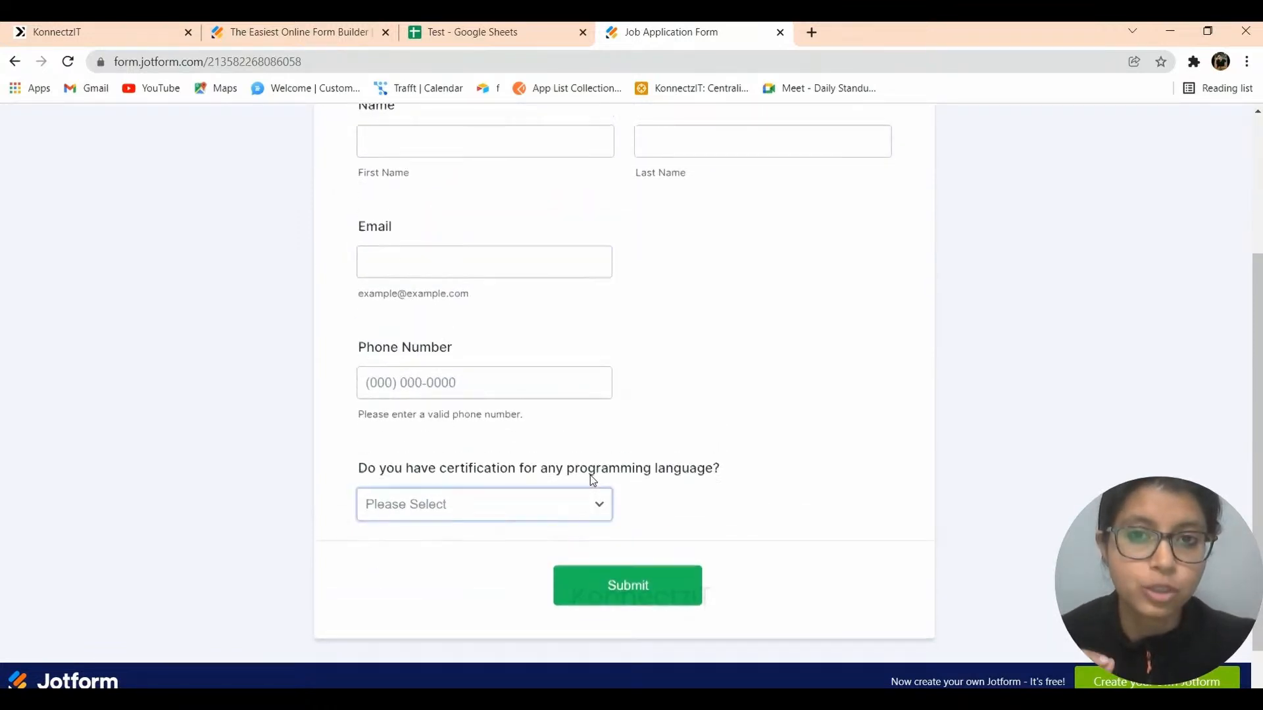
scroll(590, 475, "up", 1)
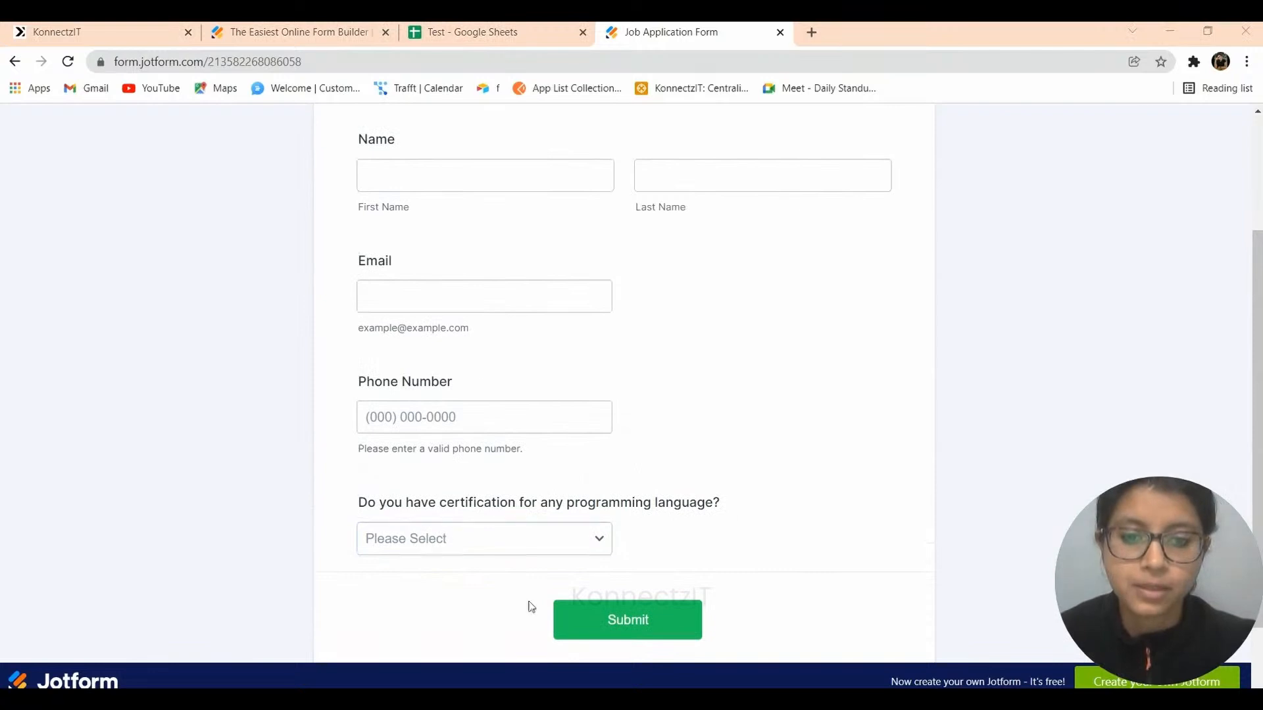
left_click(415, 175)
type("Rohit")
key("Tab")
type("S")
key("Tab")
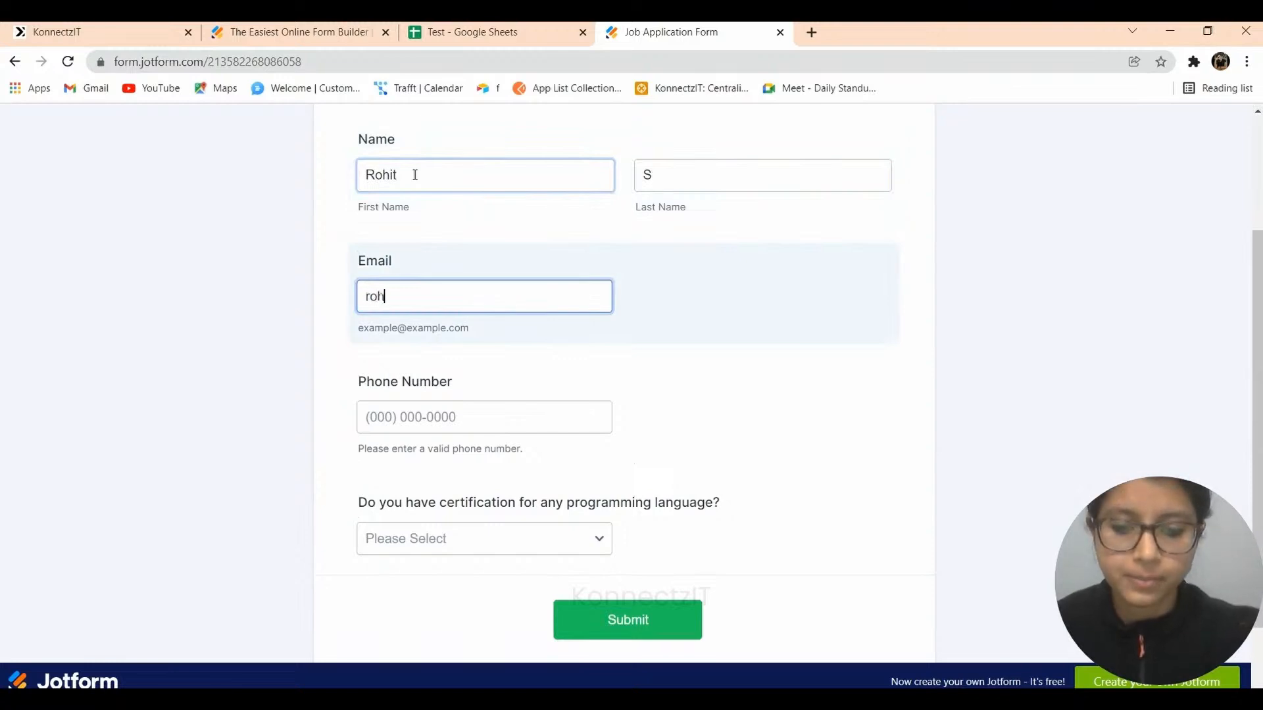
key("Tab")
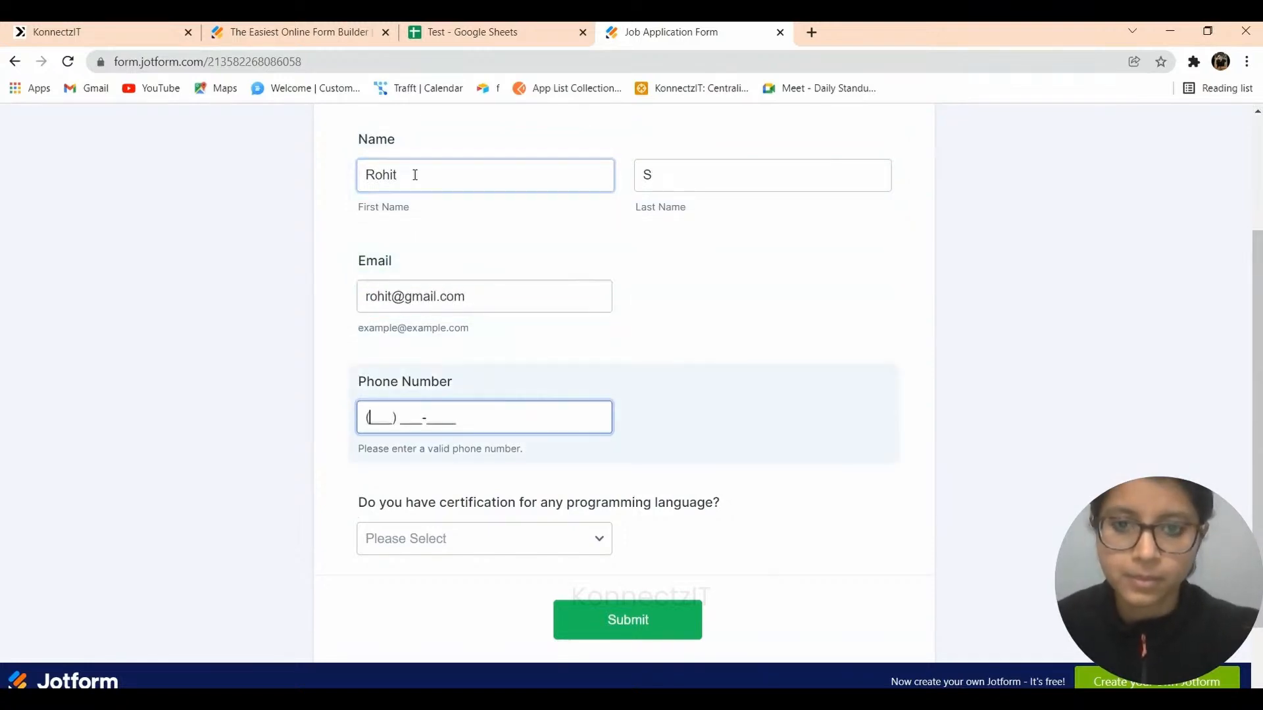
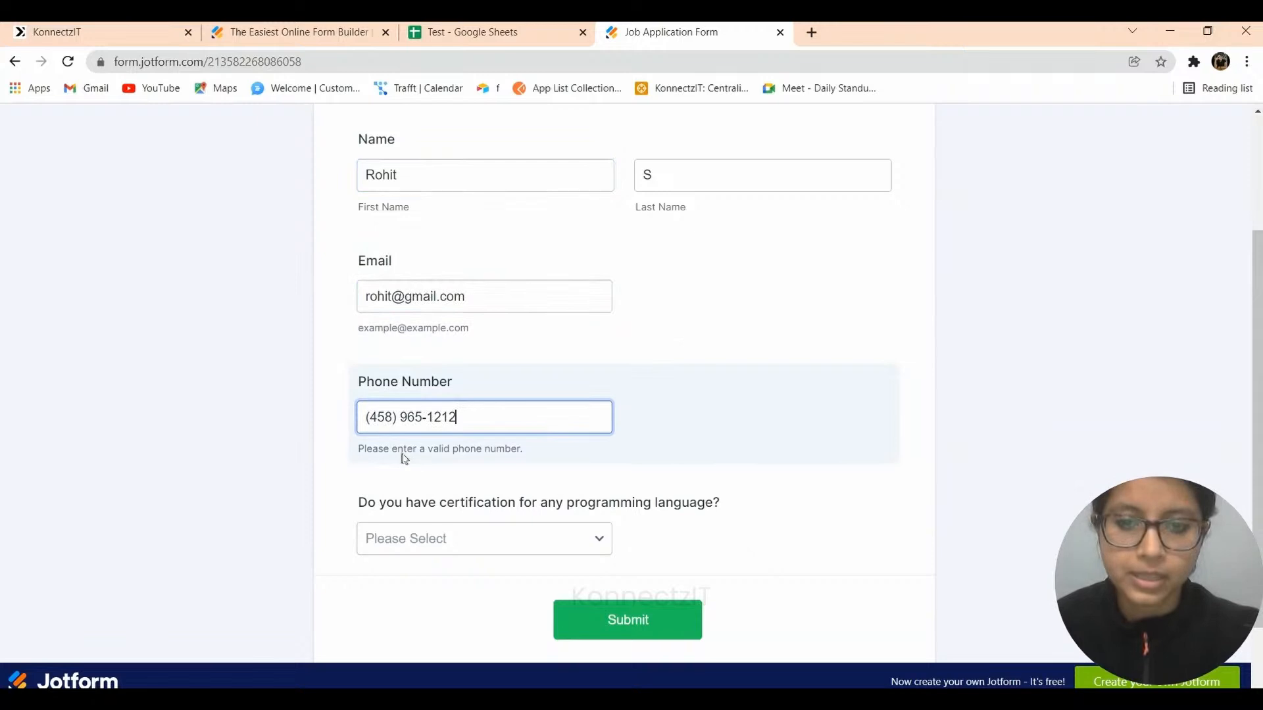
Answer No to the certification question and submit the application.
left_click(413, 546)
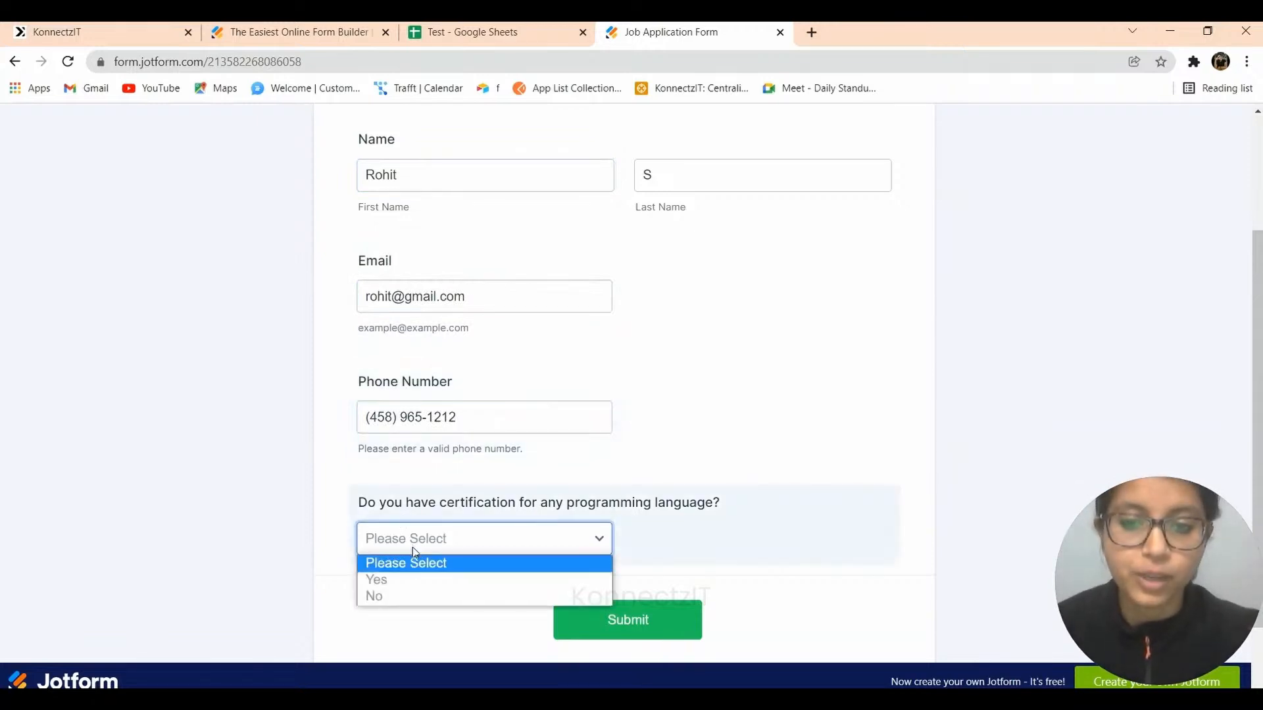
left_click(396, 596)
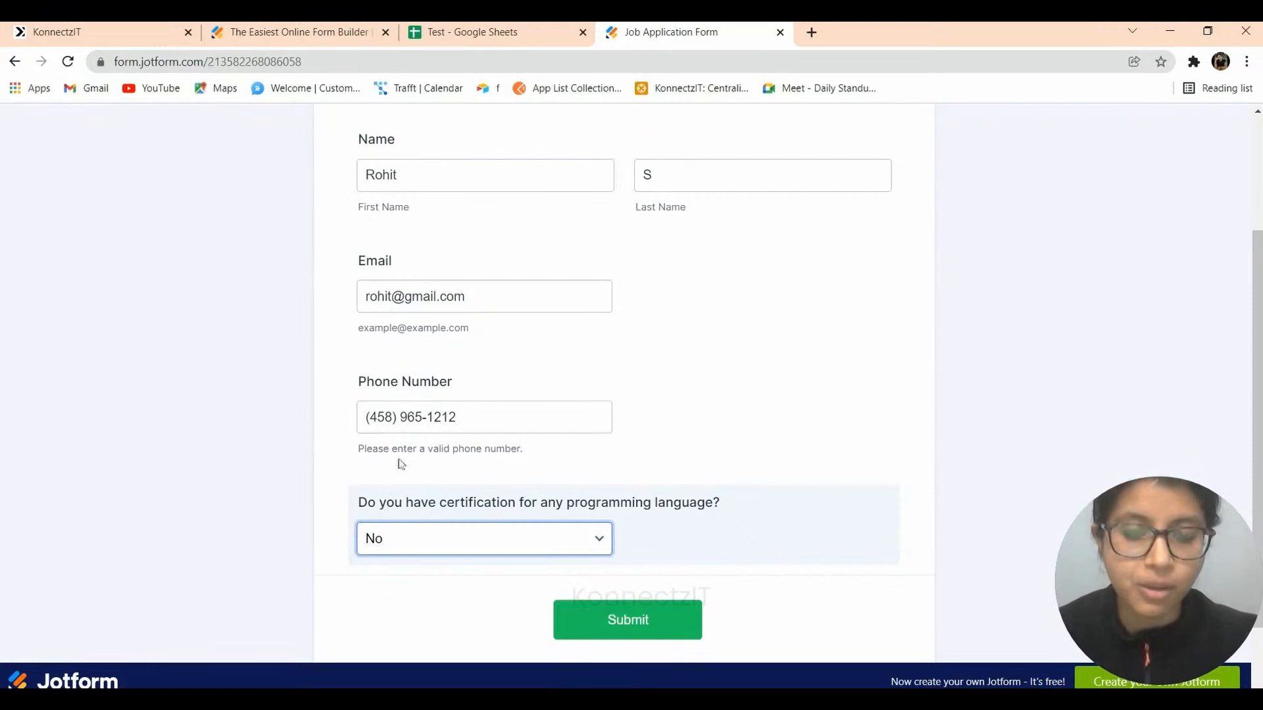
left_click(656, 182)
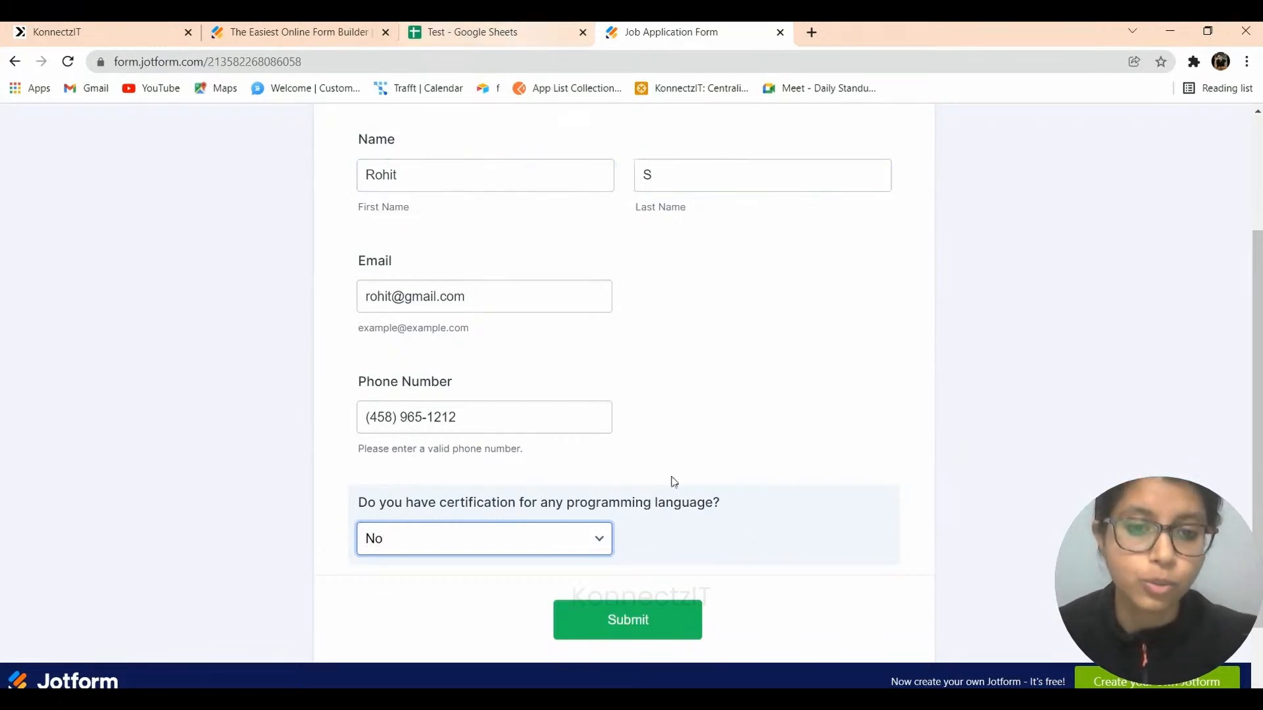
left_click(603, 625)
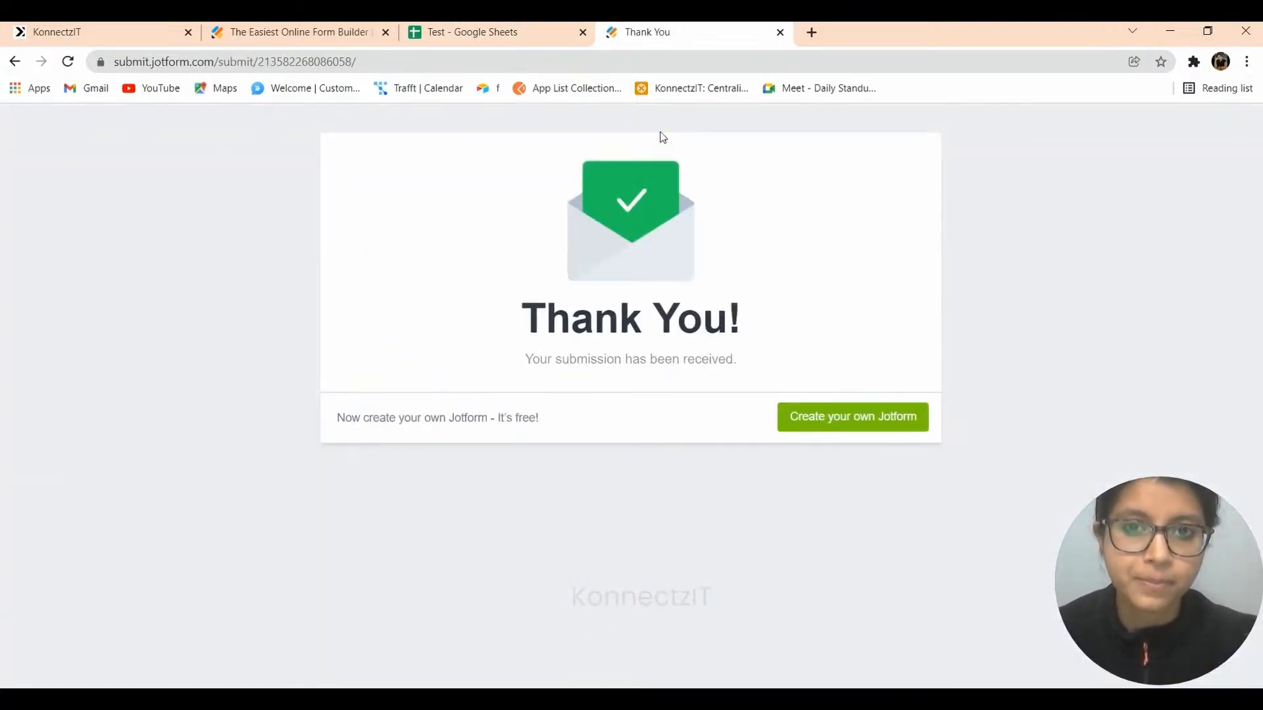
Close the Thank You page and load the form link again in a new tab.
left_click(822, 28)
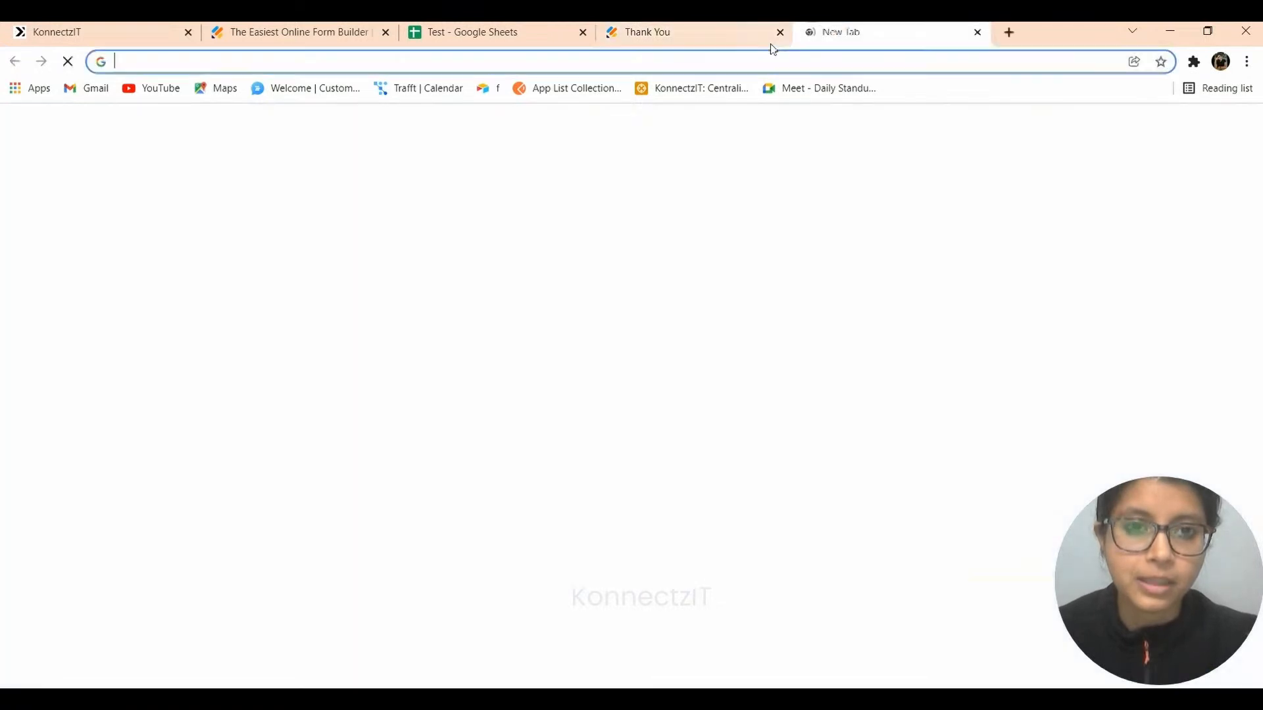
left_click(783, 32)
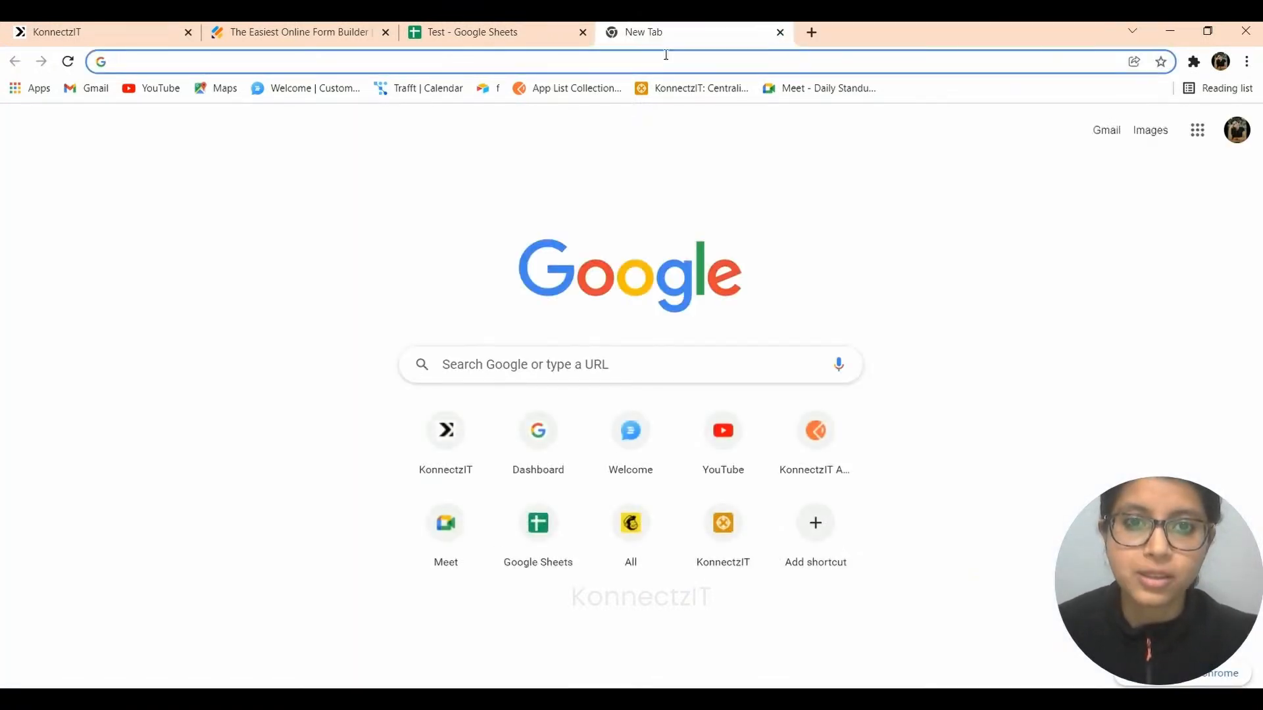
left_click(666, 62)
key("ctrl+v")
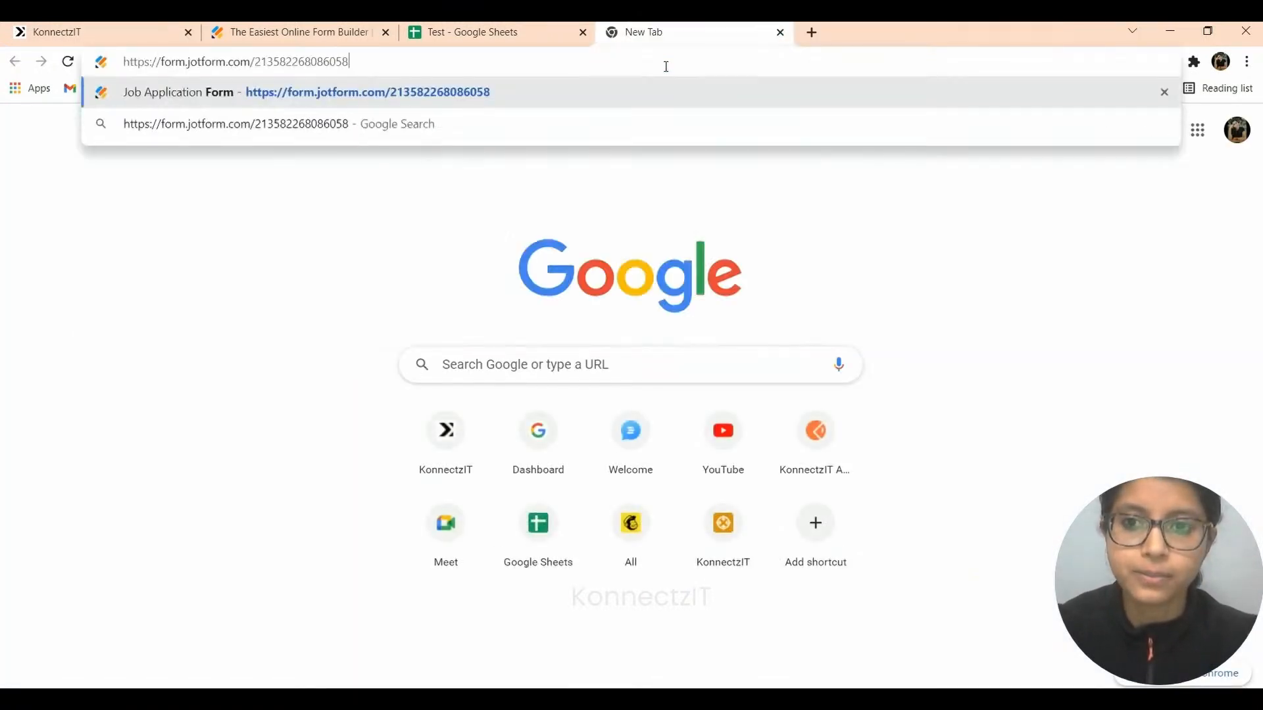
key("Return")
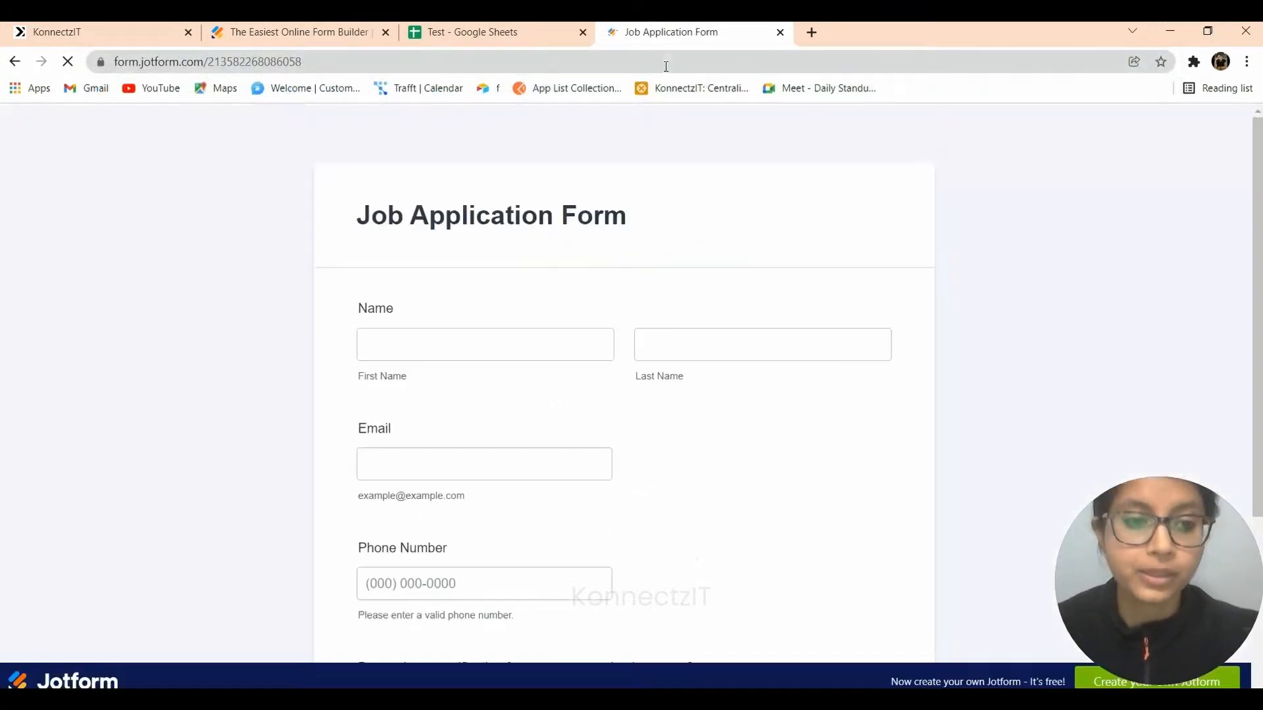
Enter a second applicant's first name, last name, email and phone number.
left_click(424, 338)
key("Tab")
key("Tab")
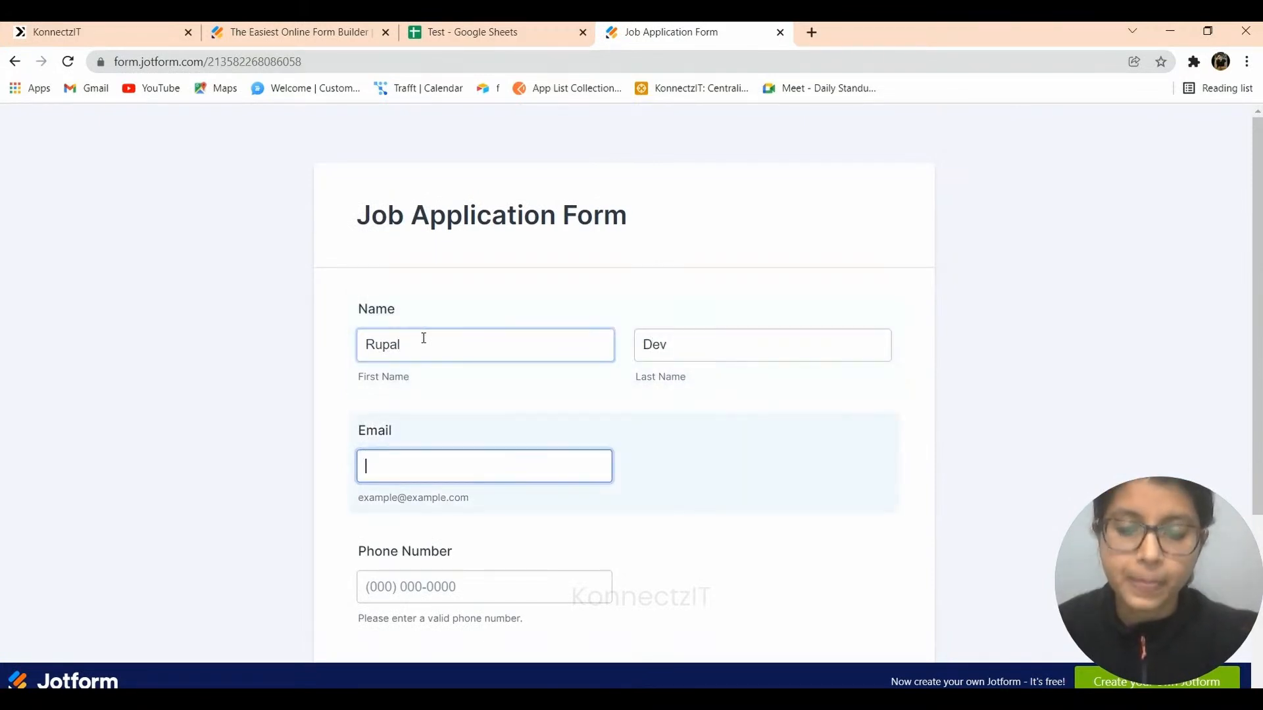
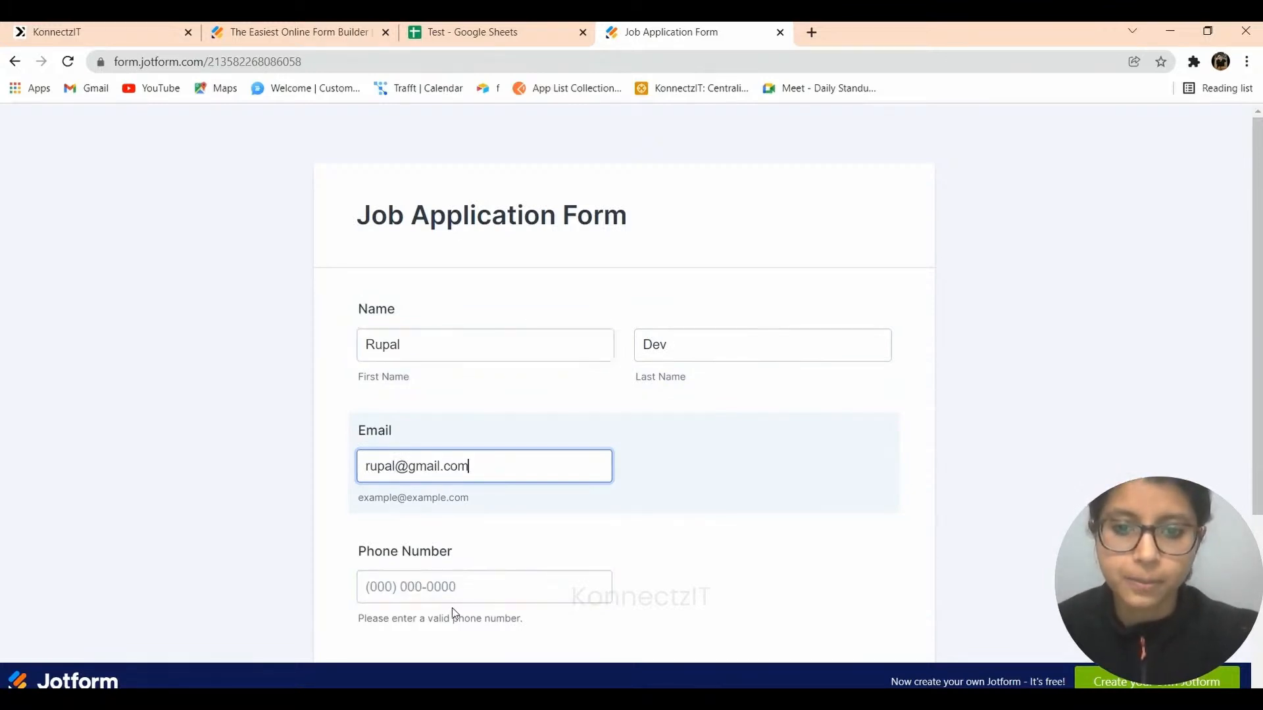
left_click(433, 576)
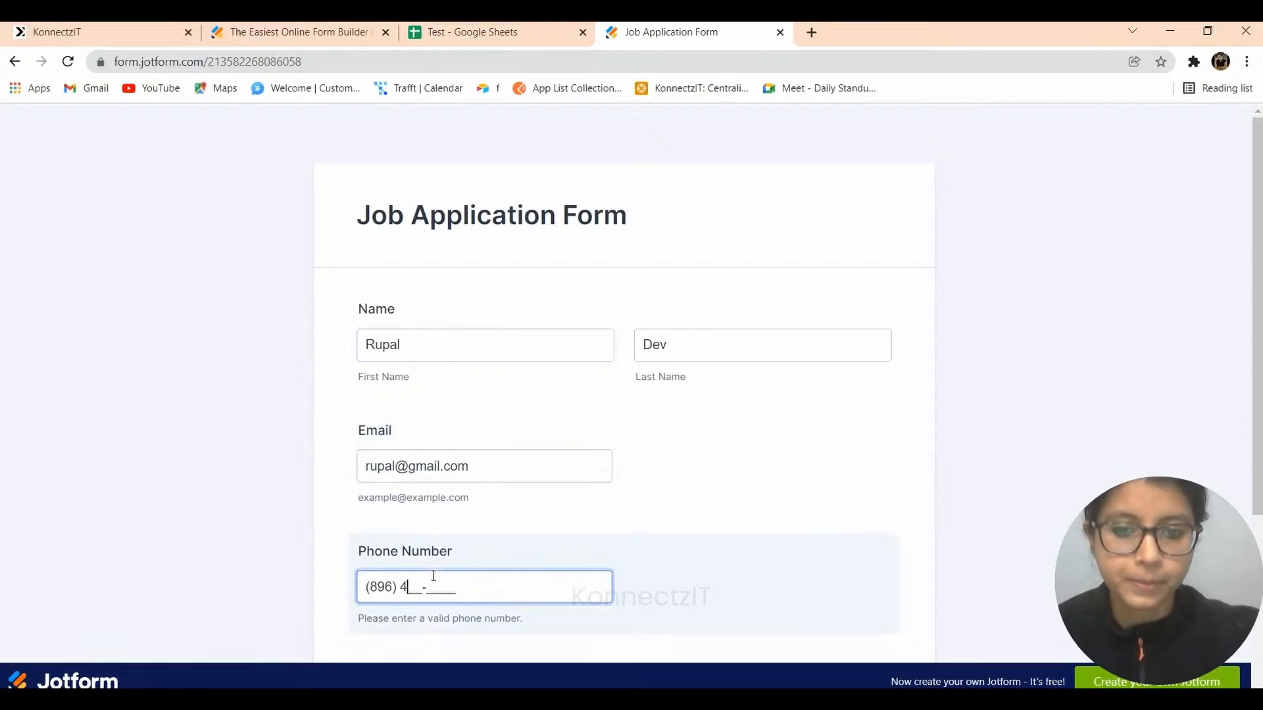
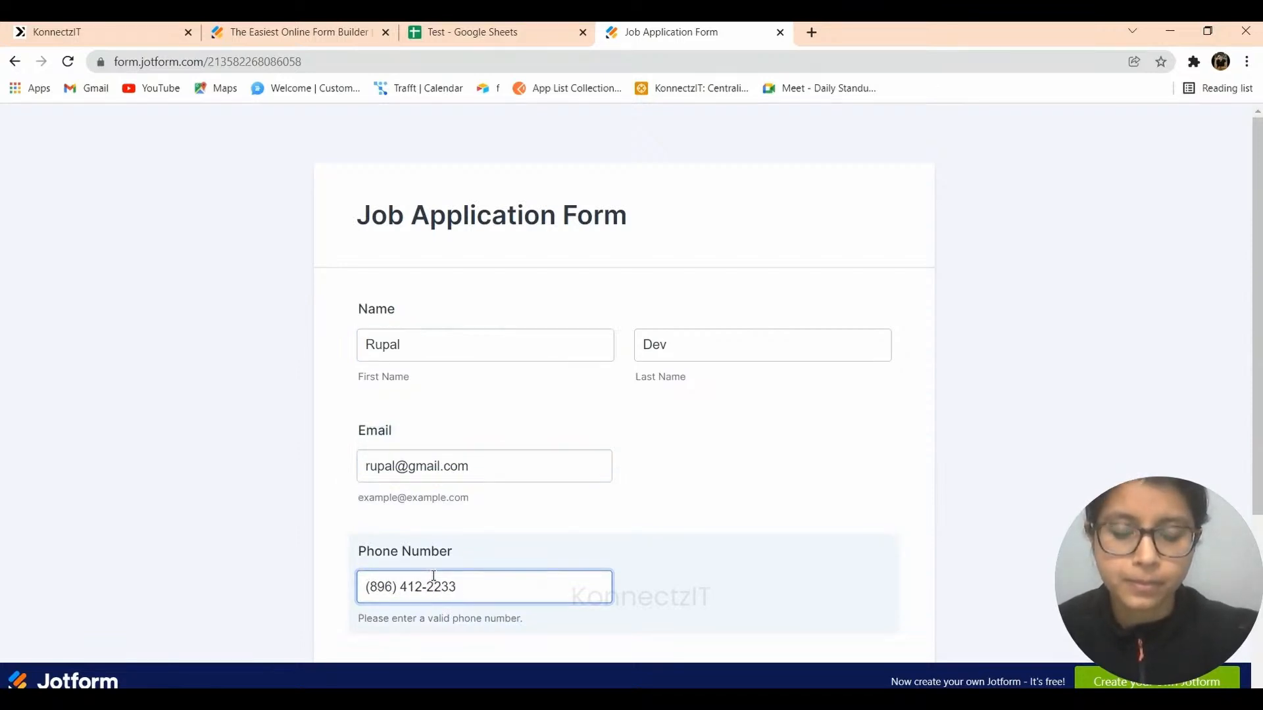
Answer Yes to the certification question and submit the application.
scroll(428, 579, "down", 4)
left_click(397, 454)
left_click(398, 495)
left_click(615, 537)
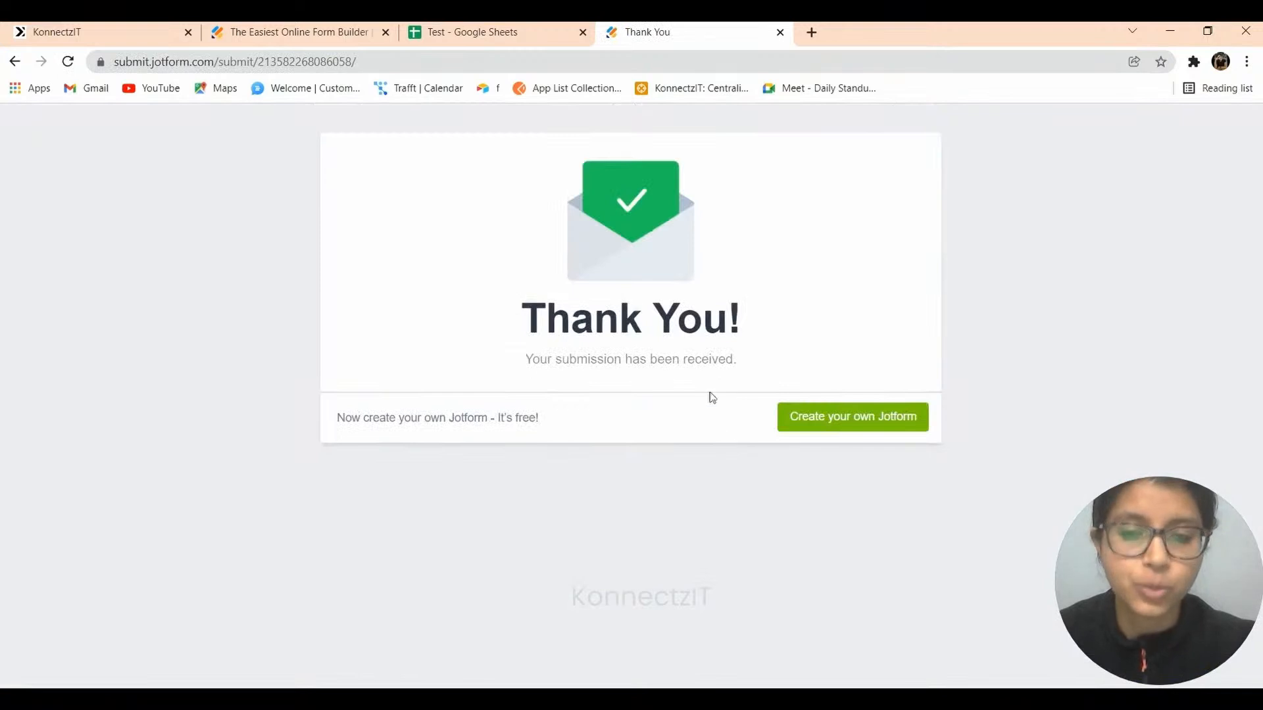
Verify only the Yes applicant landed as row 5 in Sheet3, then return to KonnectzIT.
left_click(465, 29)
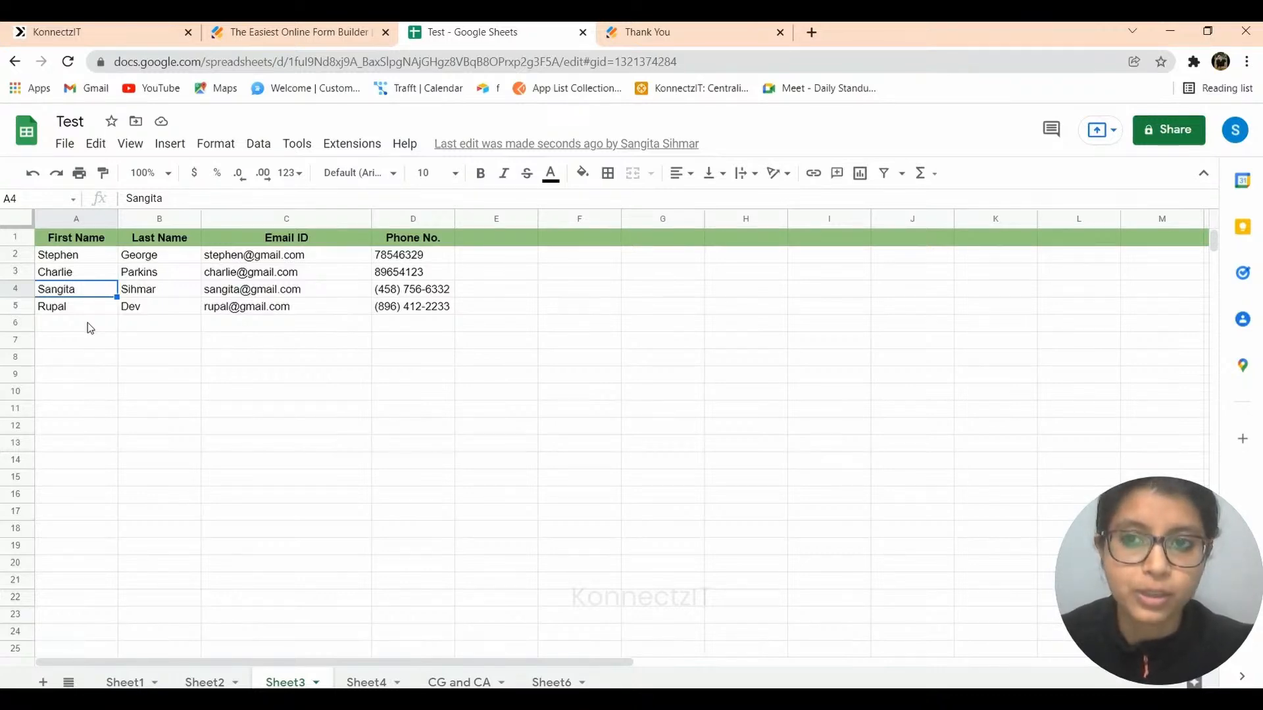
left_click(97, 25)
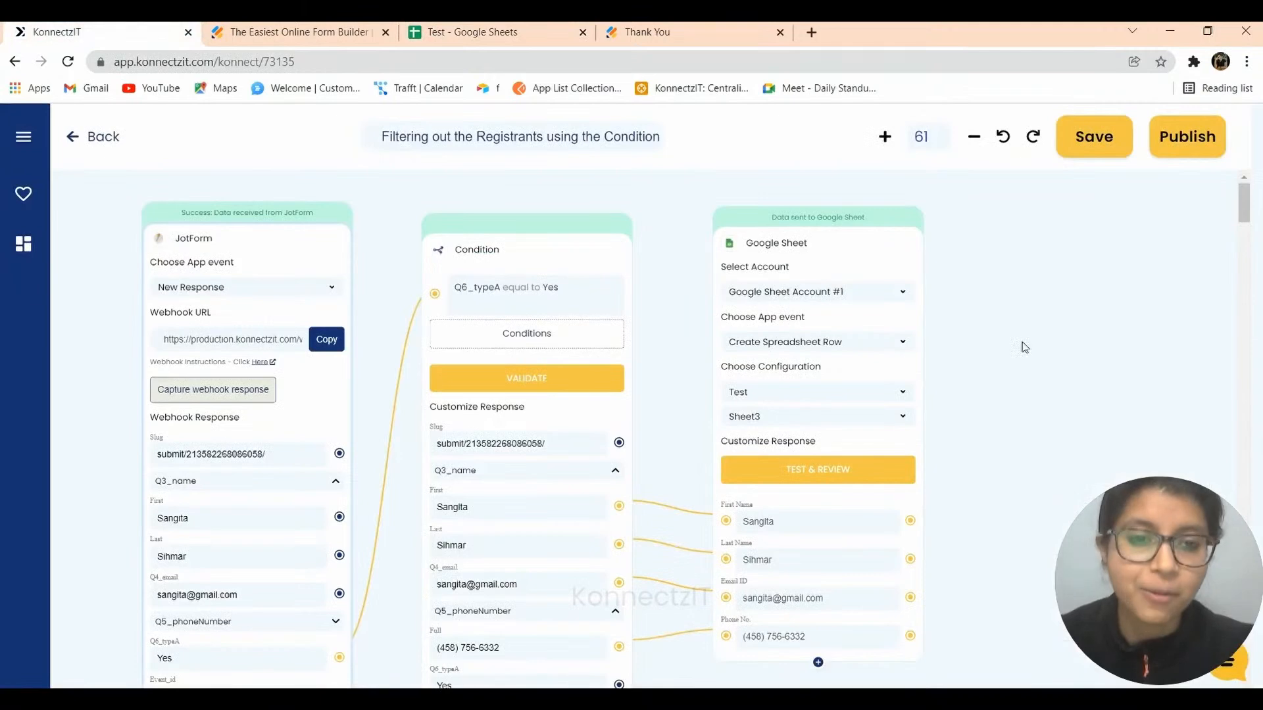